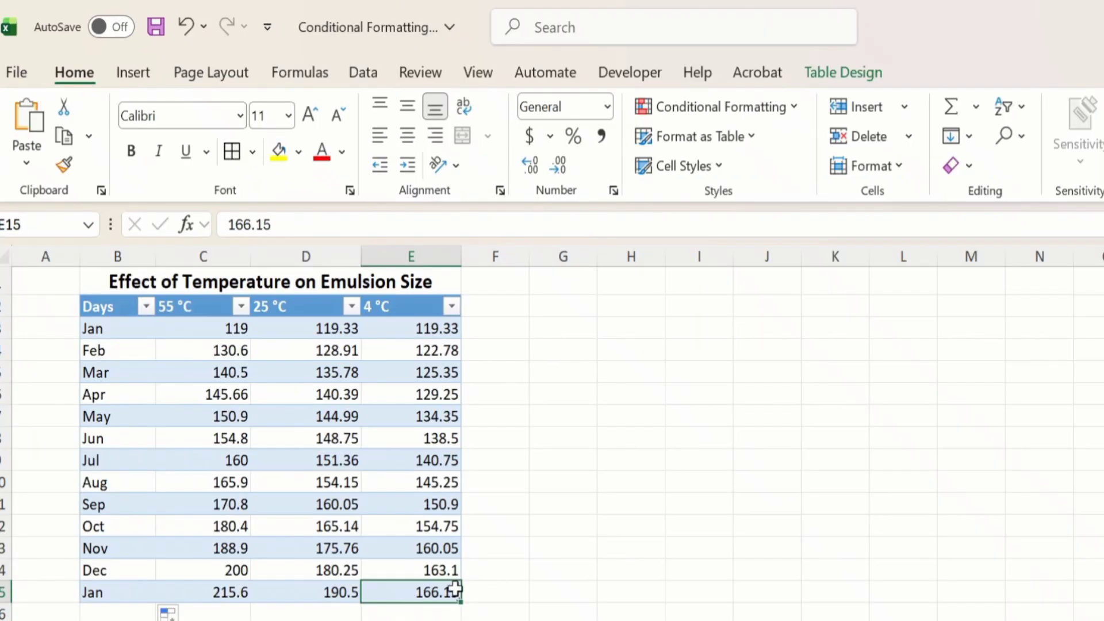
Step: Insert a 2-D stacked line chart from the temperature table in B2:E15
{"action": "left_click_drag", "start_coordinate": [374, 594], "coordinate": [123, 305]}
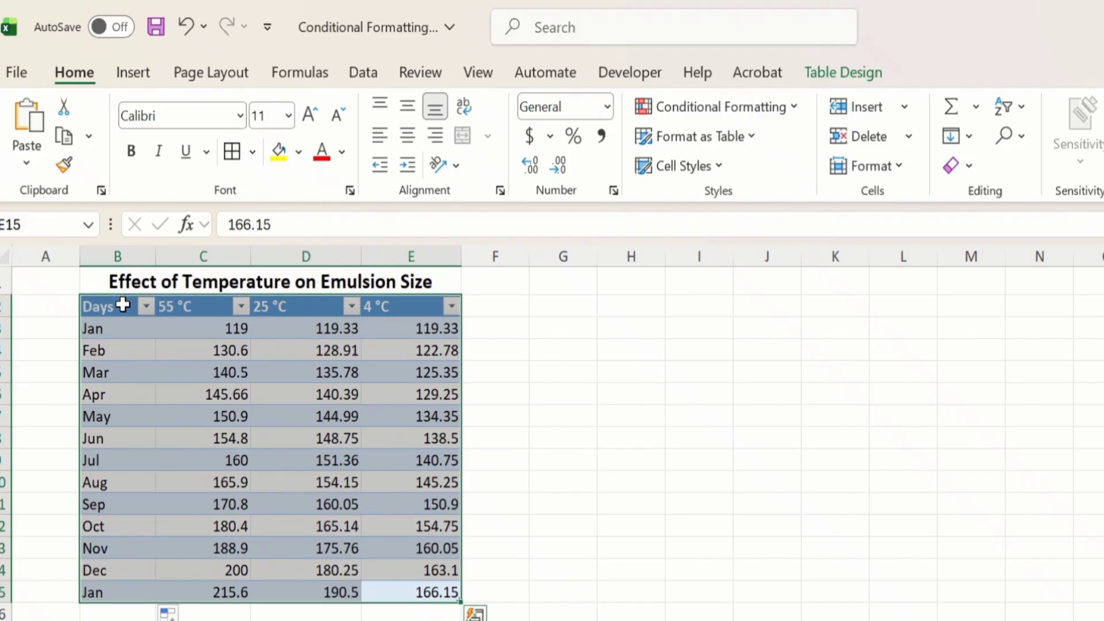
{"action": "left_click", "coordinate": [132, 73]}
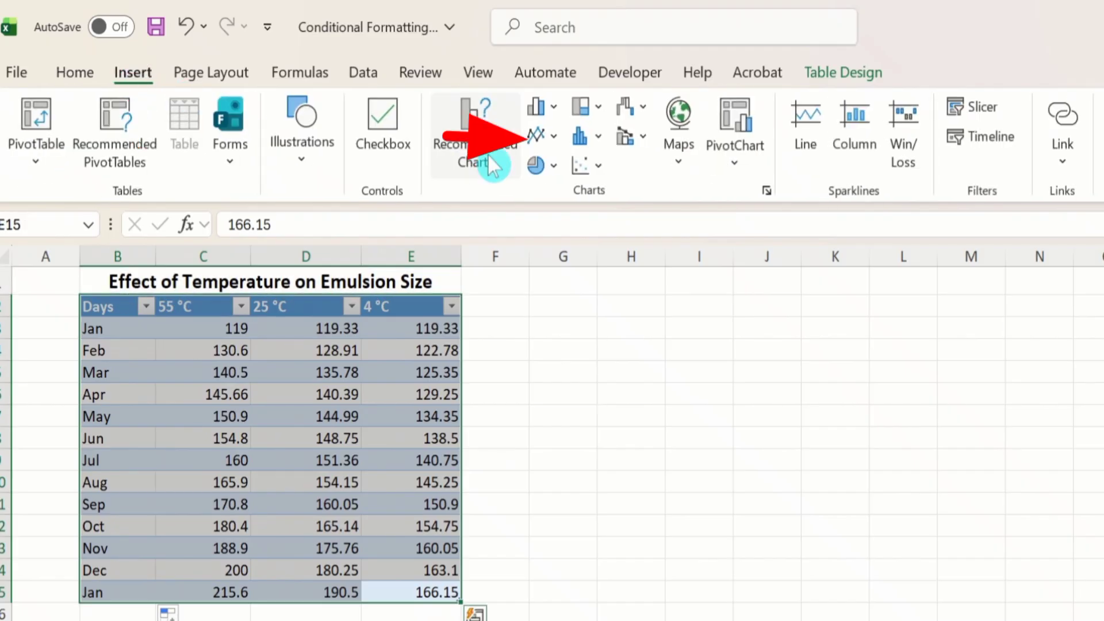
{"action": "left_click", "coordinate": [552, 136]}
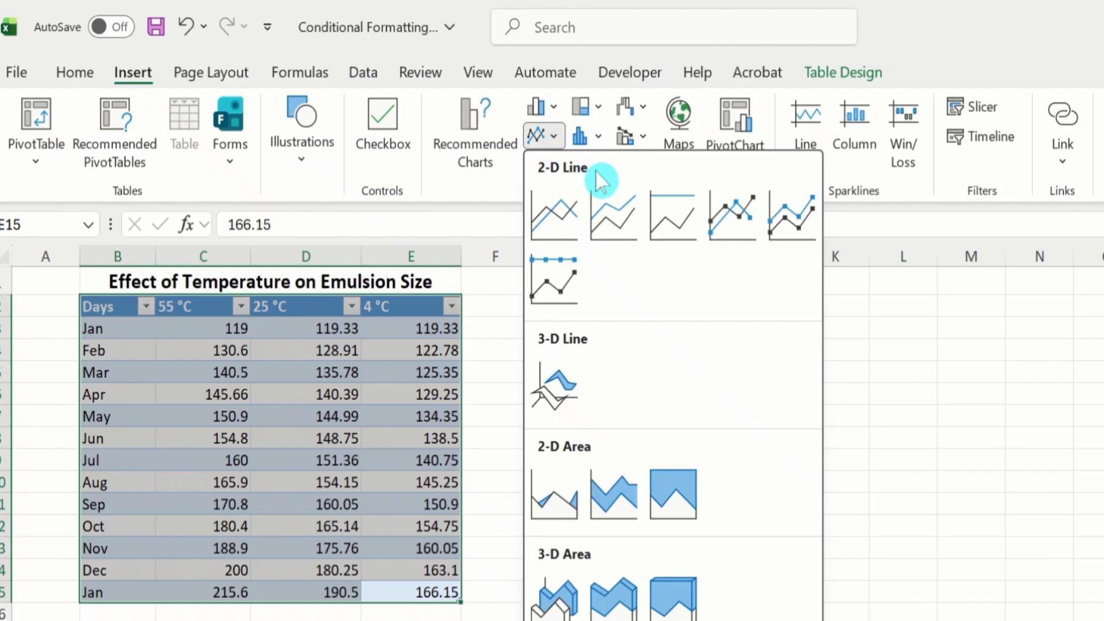
{"action": "left_click", "coordinate": [608, 208]}
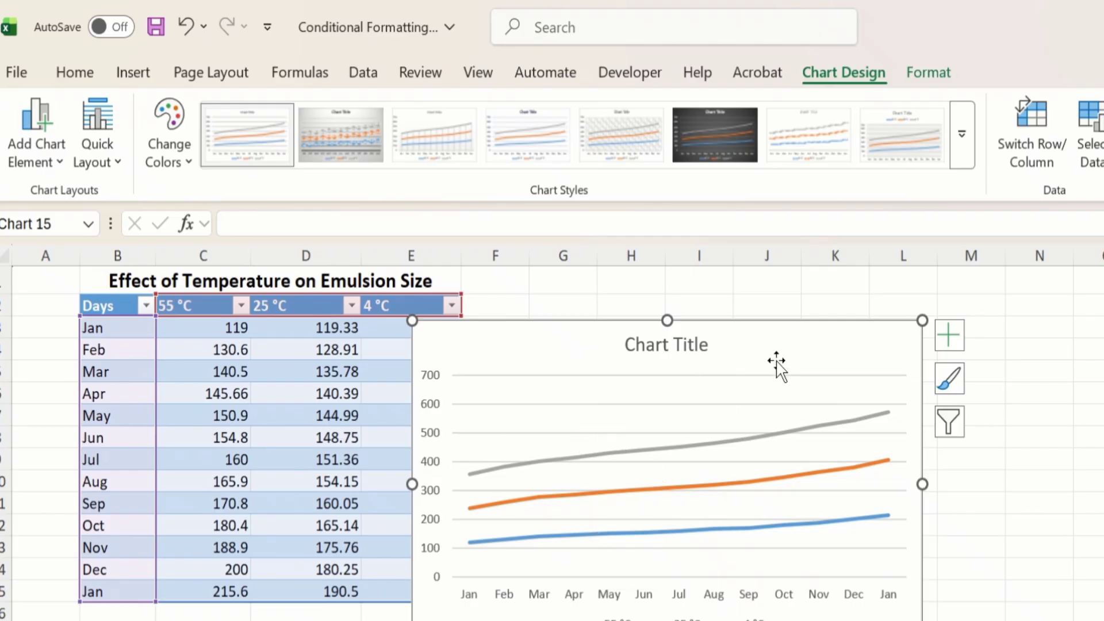
Step: Delete the stacked line chart and insert a Line with Markers chart from the same table data
{"action": "key", "text": "Delete"}
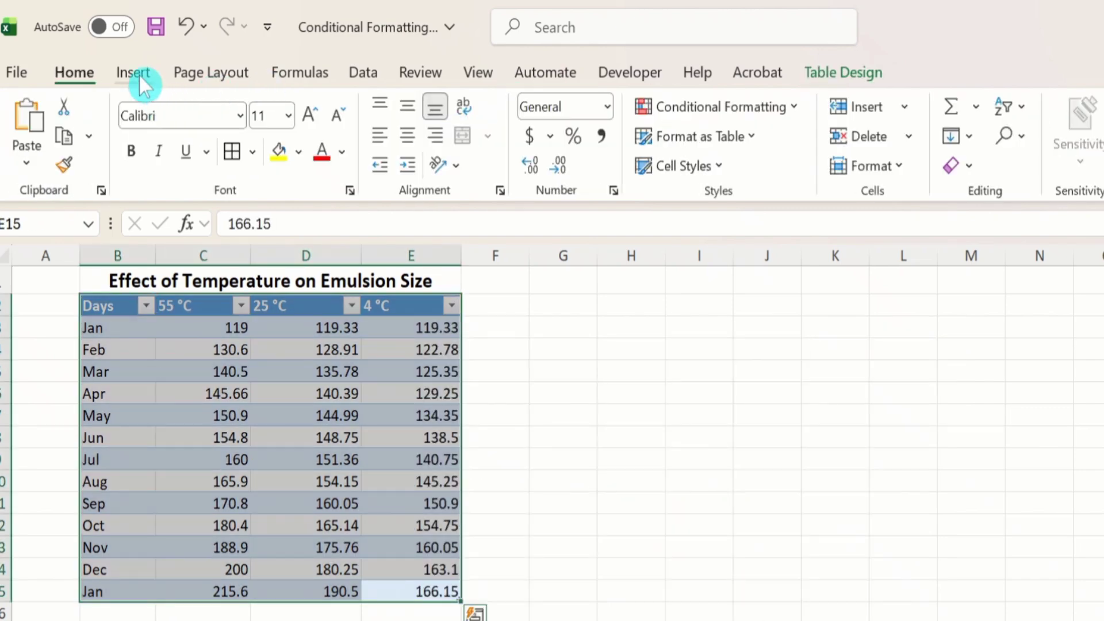
{"action": "left_click", "coordinate": [138, 73]}
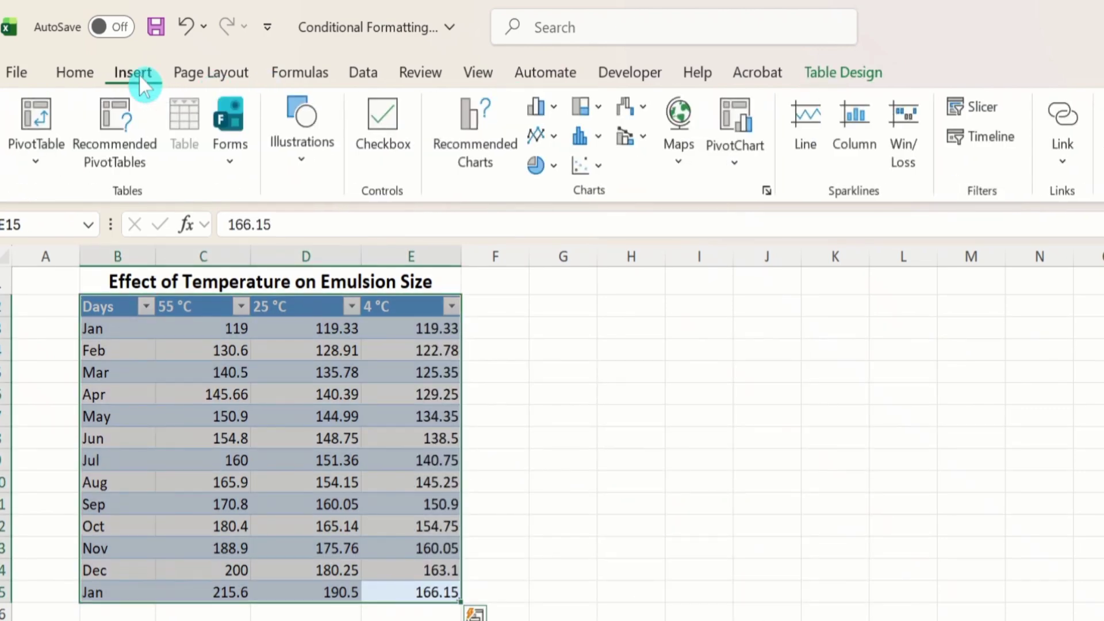
{"action": "left_click", "coordinate": [556, 137]}
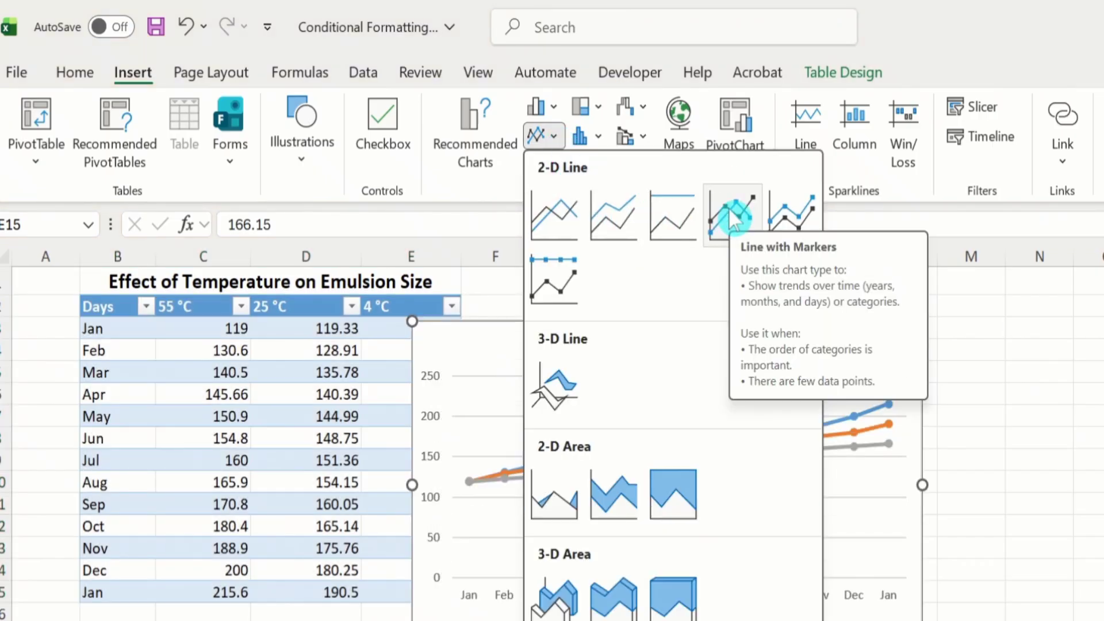
{"action": "left_click", "coordinate": [729, 210]}
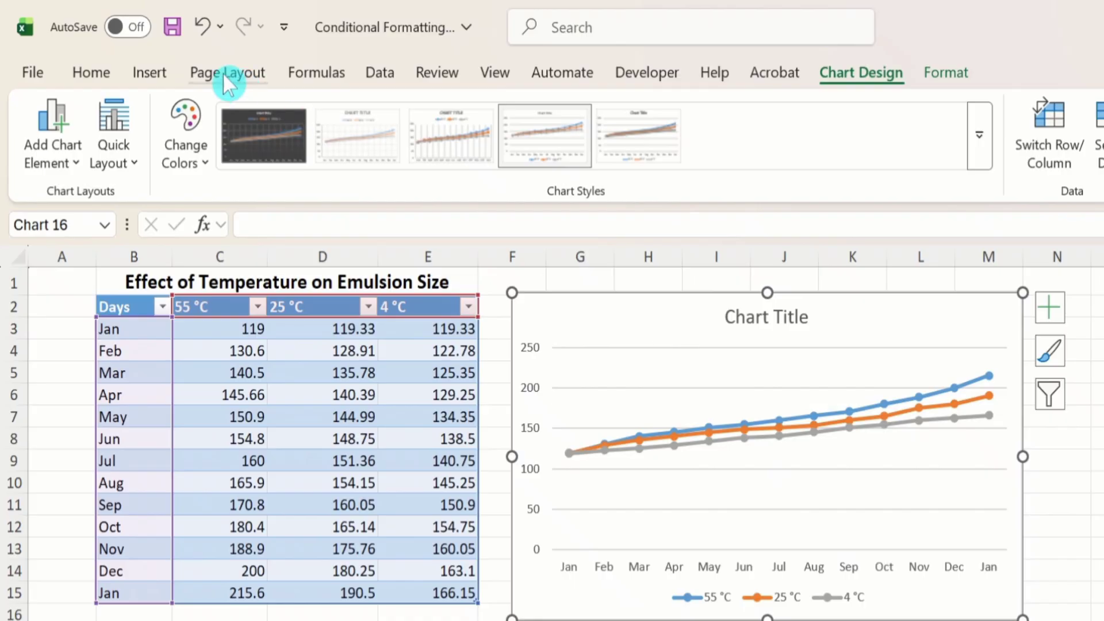
Step: Reapply the Line with Markers type to the existing chart
{"action": "left_click", "coordinate": [157, 68]}
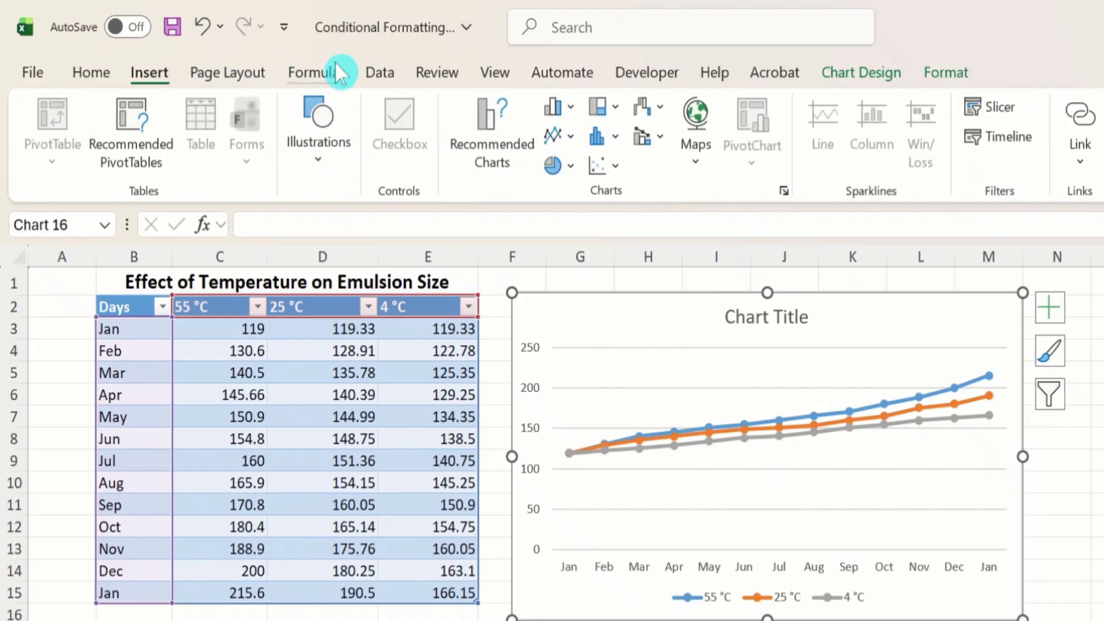
{"action": "left_click", "coordinate": [572, 137]}
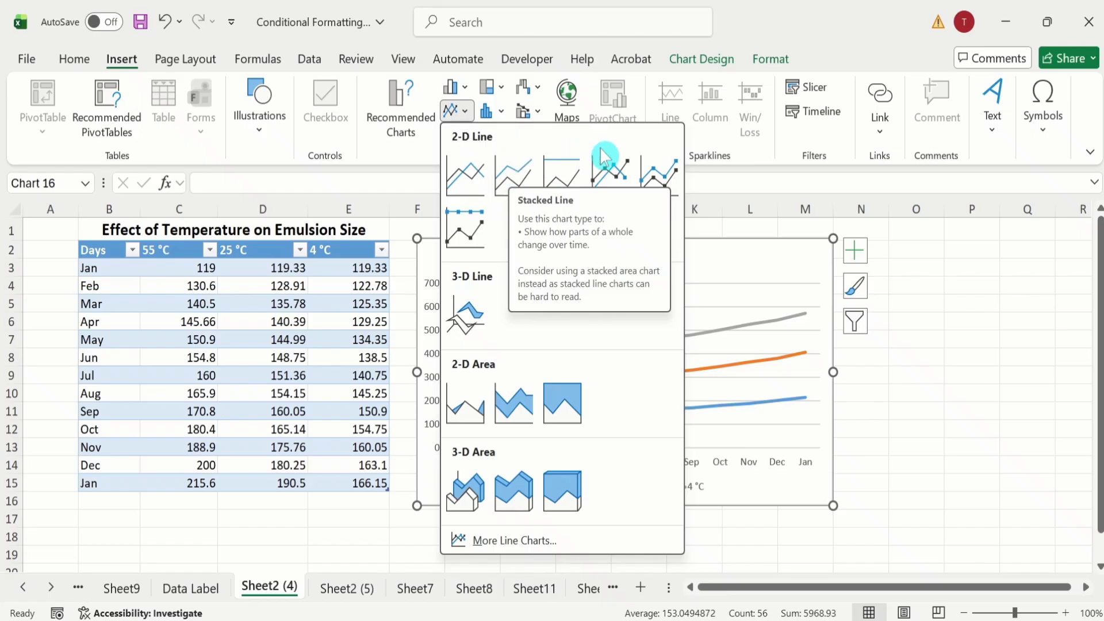
{"action": "left_click", "coordinate": [613, 180]}
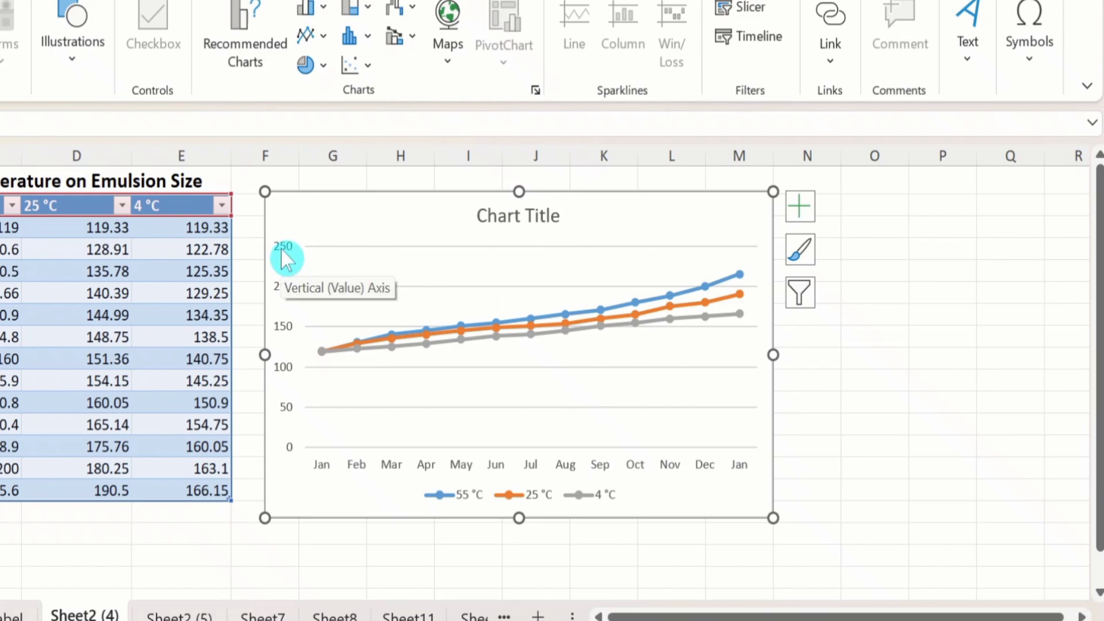
Step: Set the minimum bound of the chart's vertical axis to 100 and close the axis formatting
{"action": "left_click", "coordinate": [282, 249]}
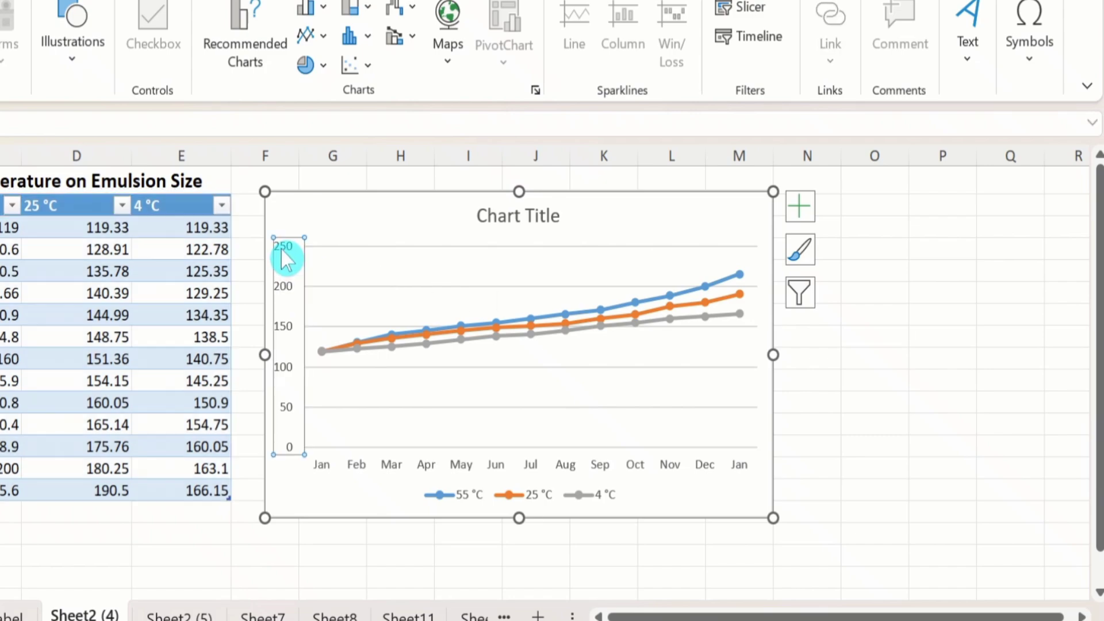
{"action": "right_click", "coordinate": [281, 249]}
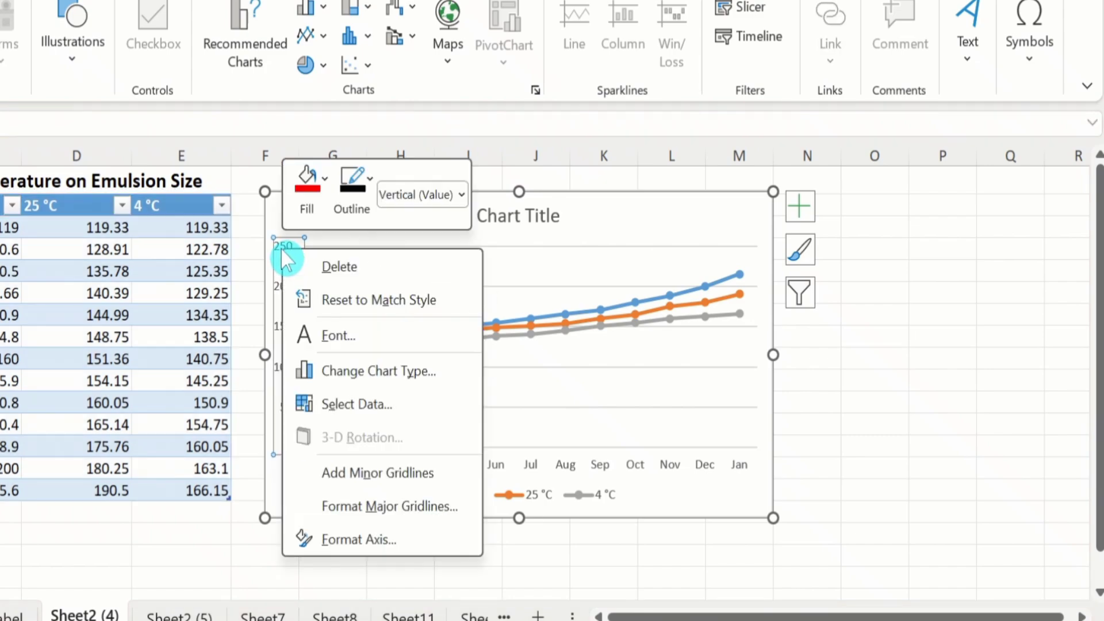
{"action": "left_click", "coordinate": [361, 539]}
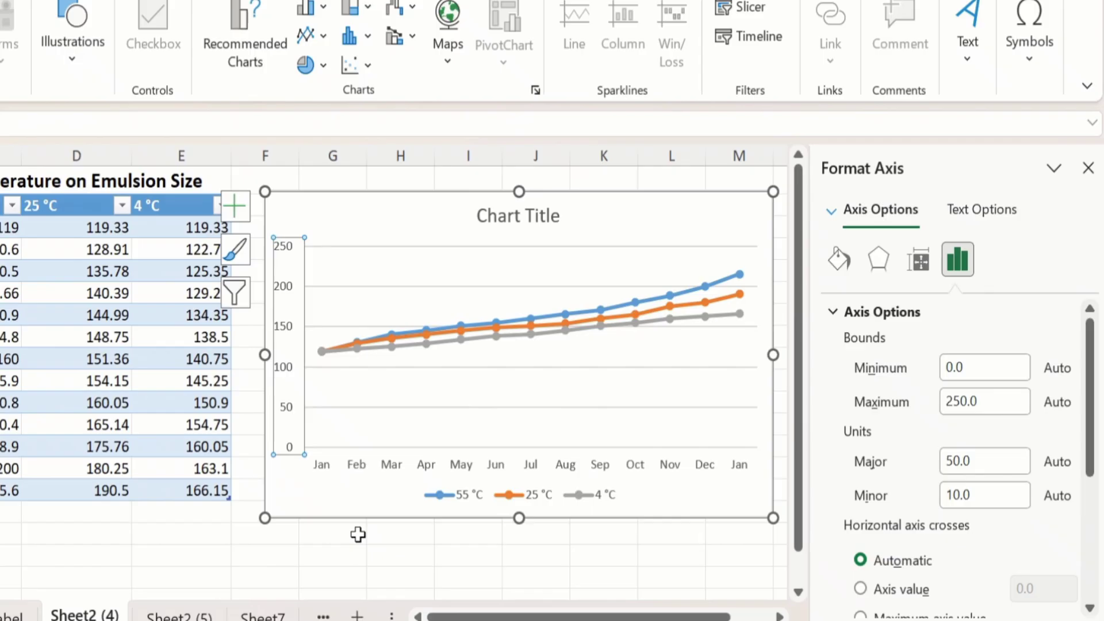
{"action": "left_click", "coordinate": [947, 368]}
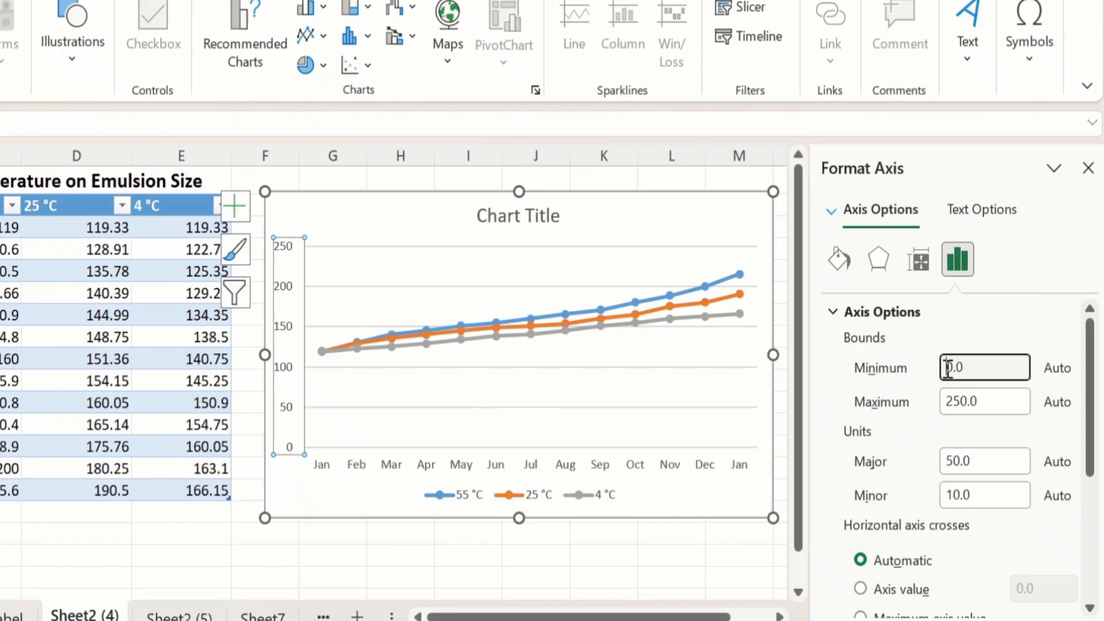
{"action": "type", "text": "10"}
{"action": "left_click", "coordinate": [720, 557]}
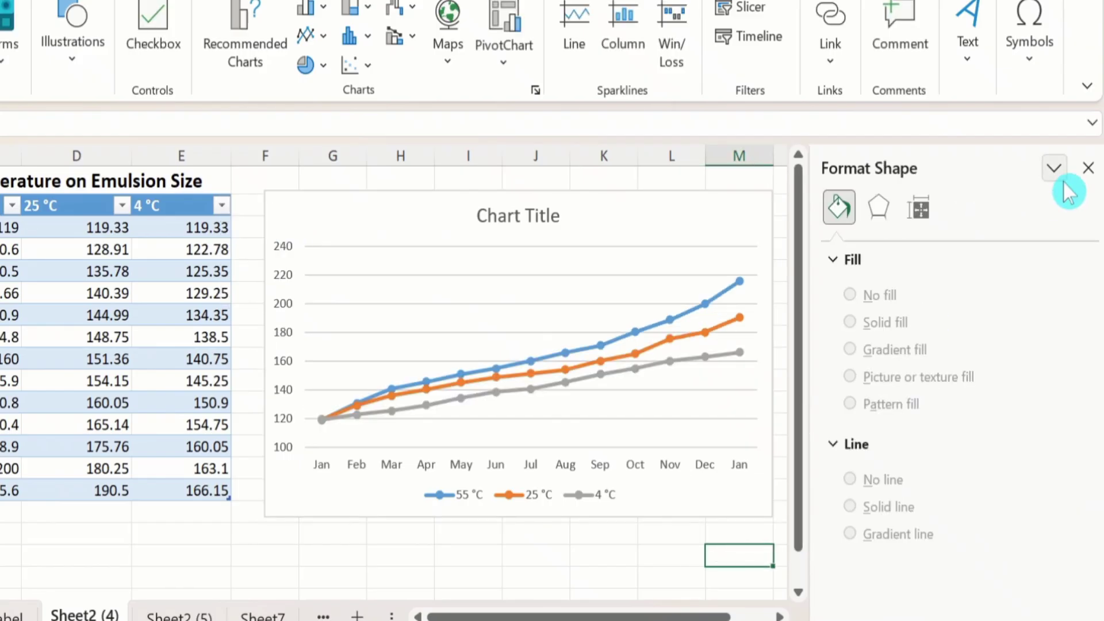
{"action": "left_click", "coordinate": [1088, 168]}
{"action": "left_click", "coordinate": [906, 368]}
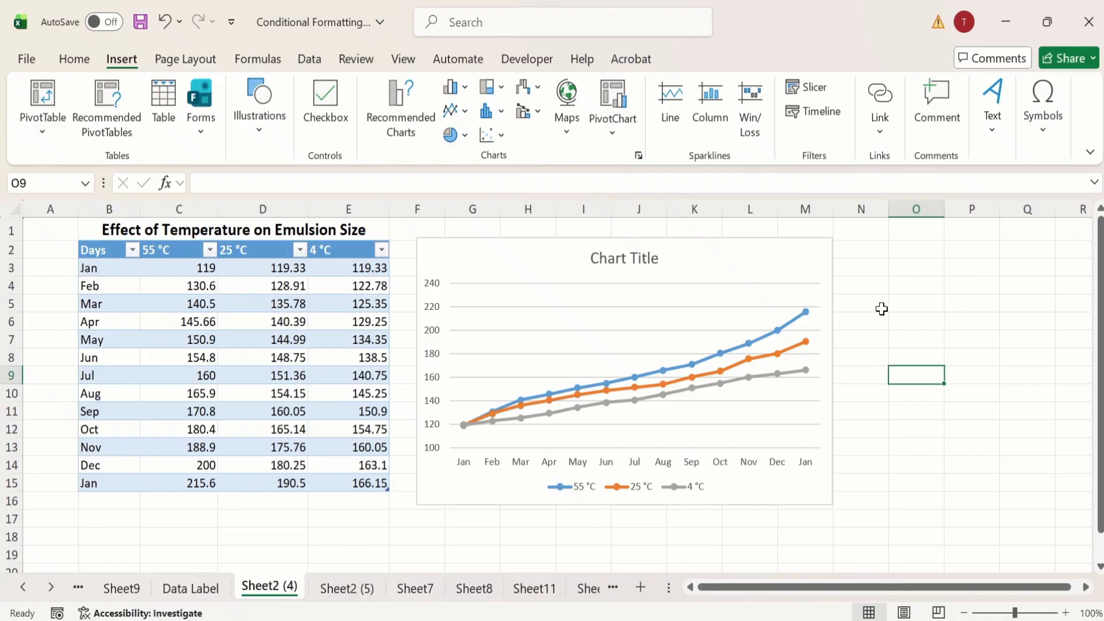
Step: Open the marker options in the data series formatting for the 55 °C line
{"action": "left_click", "coordinate": [780, 338]}
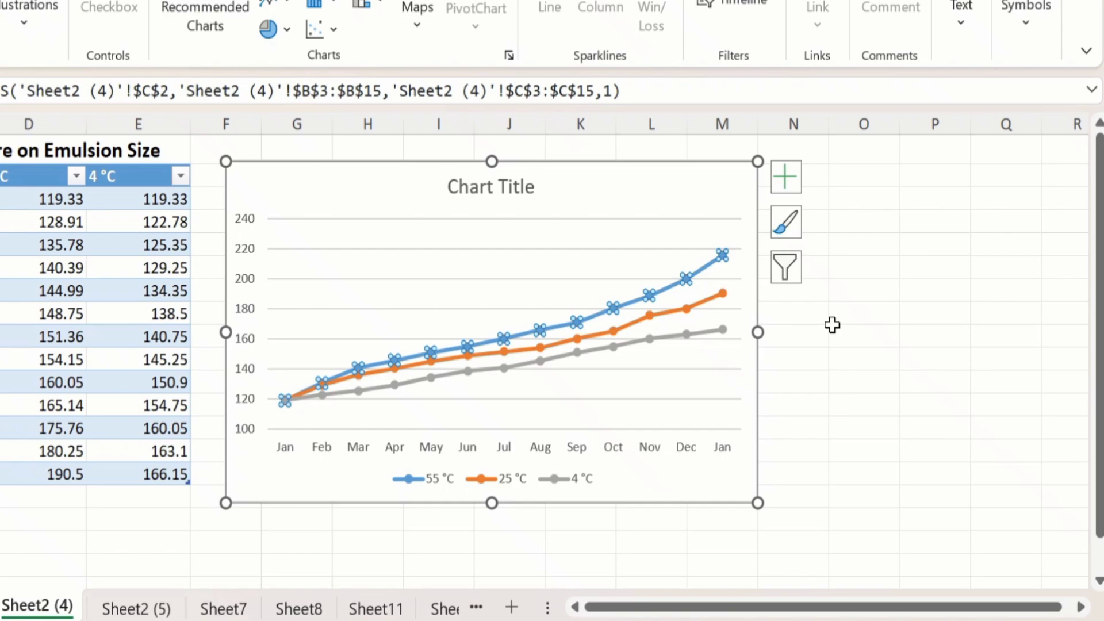
{"action": "mouse_move", "coordinate": [686, 279]}
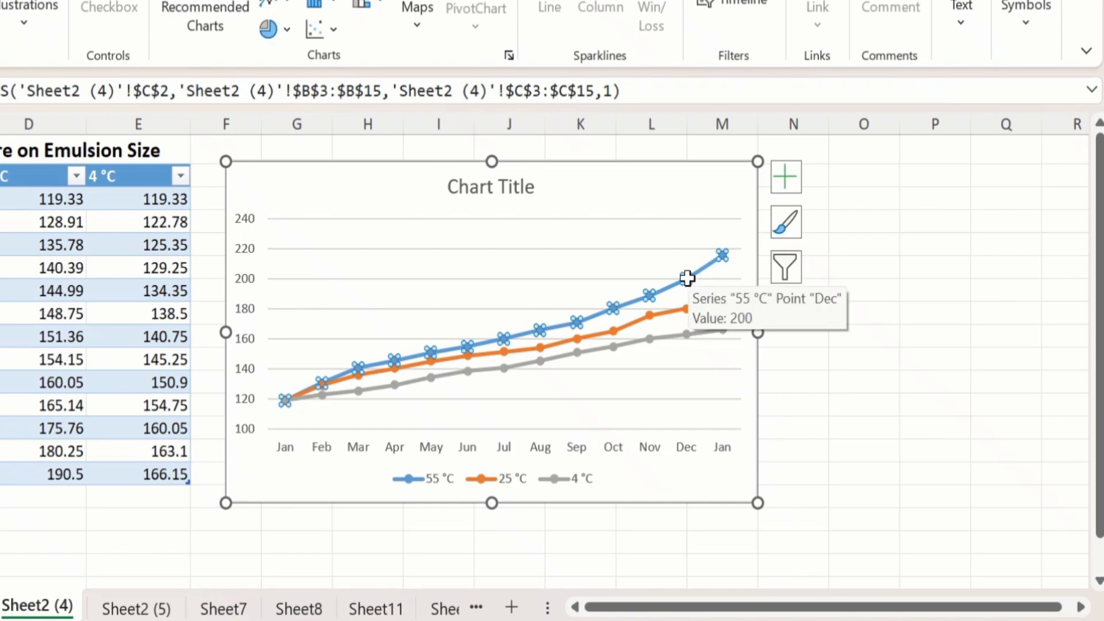
{"action": "right_click", "coordinate": [686, 278]}
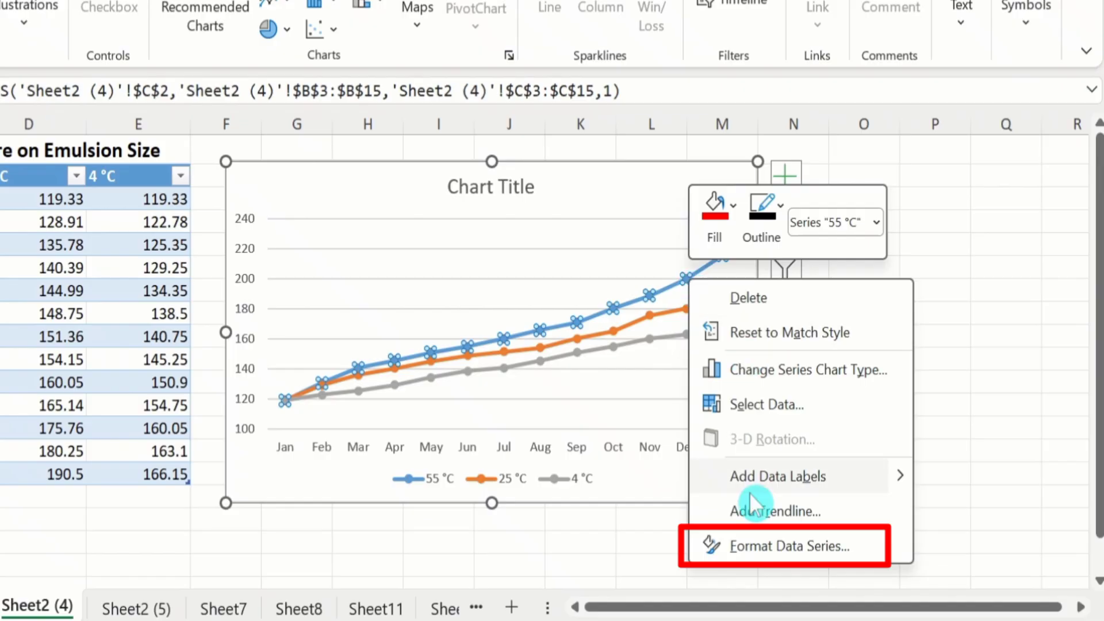
{"action": "left_click", "coordinate": [786, 548]}
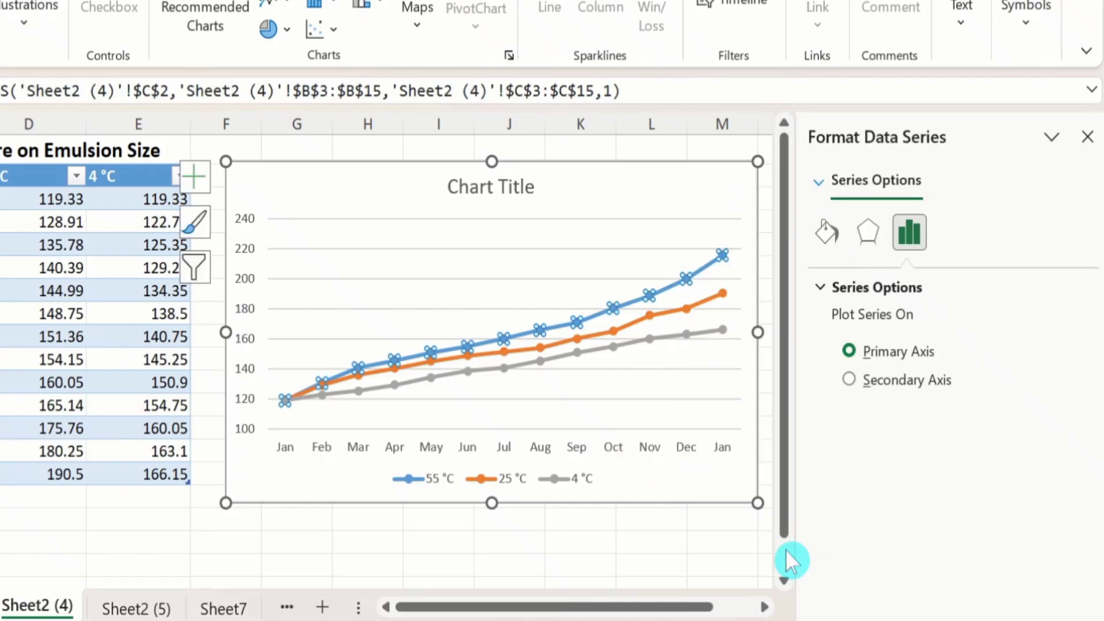
{"action": "left_click", "coordinate": [818, 237]}
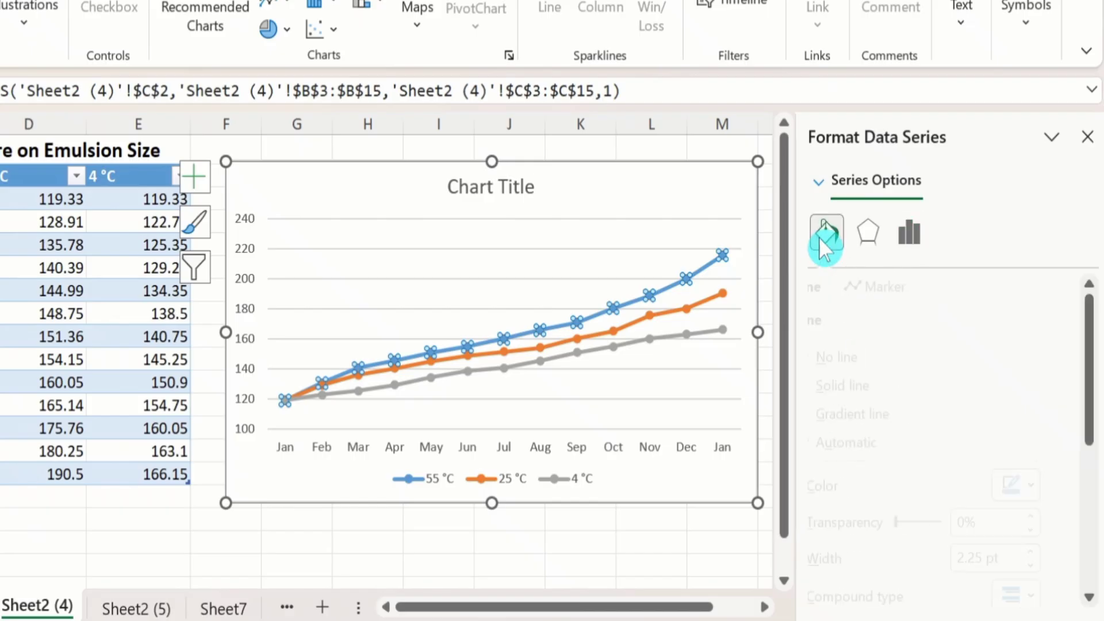
{"action": "left_click", "coordinate": [832, 293]}
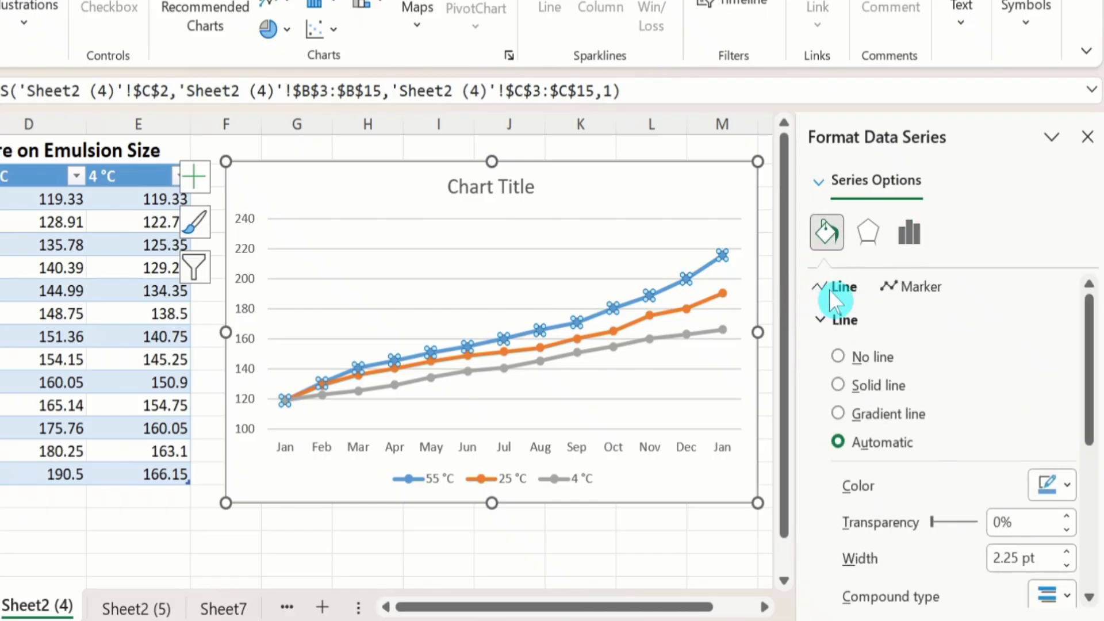
{"action": "left_click", "coordinate": [919, 286]}
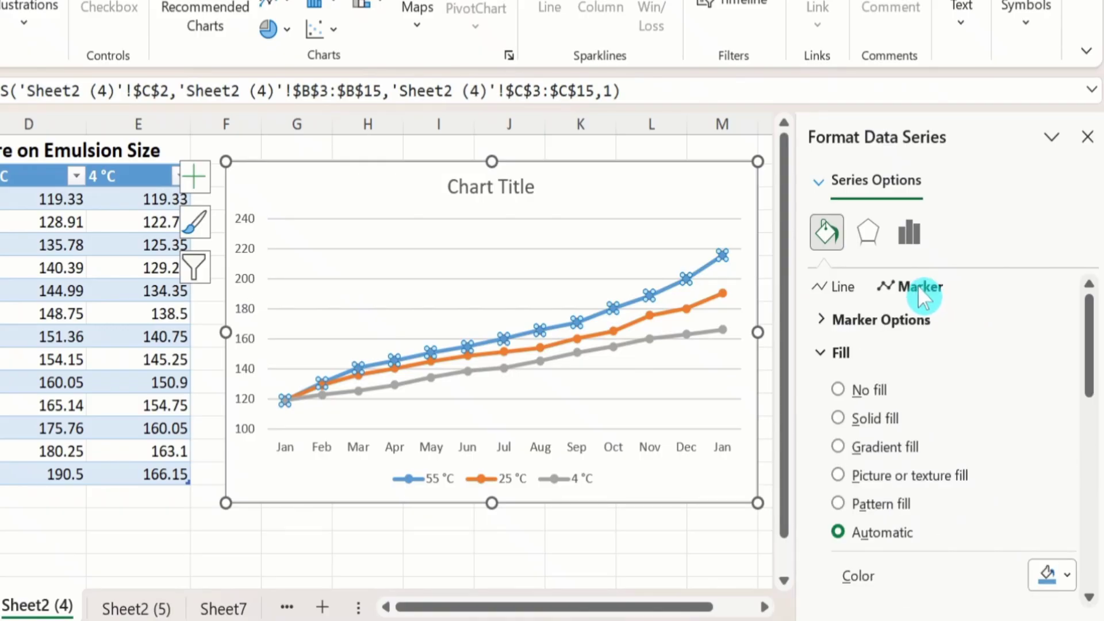
{"action": "left_click", "coordinate": [892, 320]}
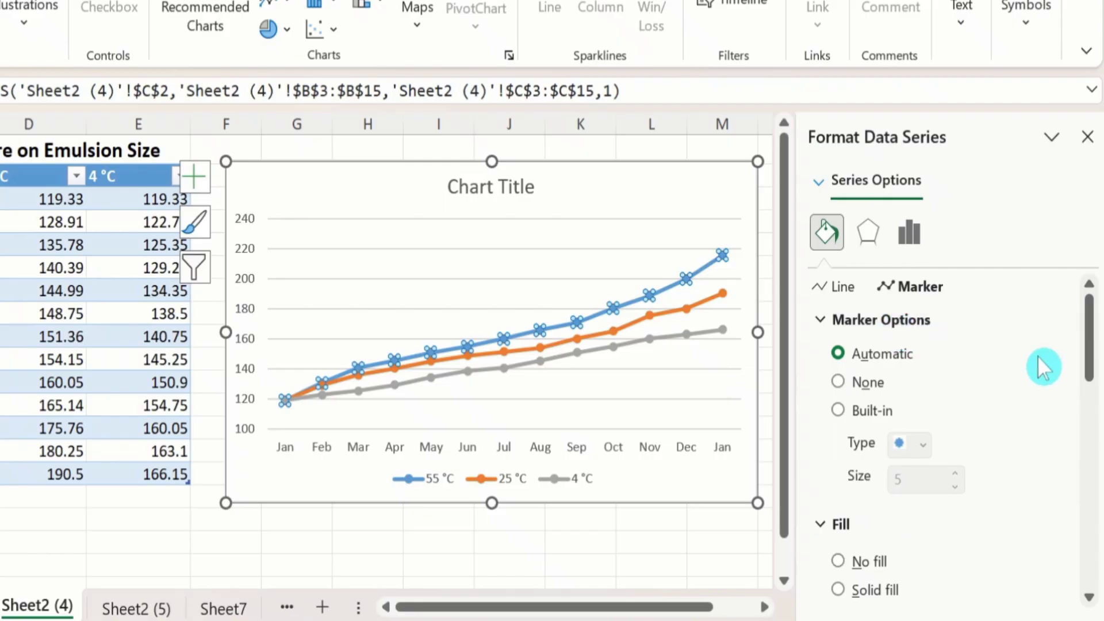
{"action": "mouse_move", "coordinate": [1092, 318]}
{"action": "left_mouse_down"}
{"action": "mouse_move", "coordinate": [1093, 334]}
{"action": "mouse_move", "coordinate": [1094, 323]}
{"action": "left_mouse_up"}
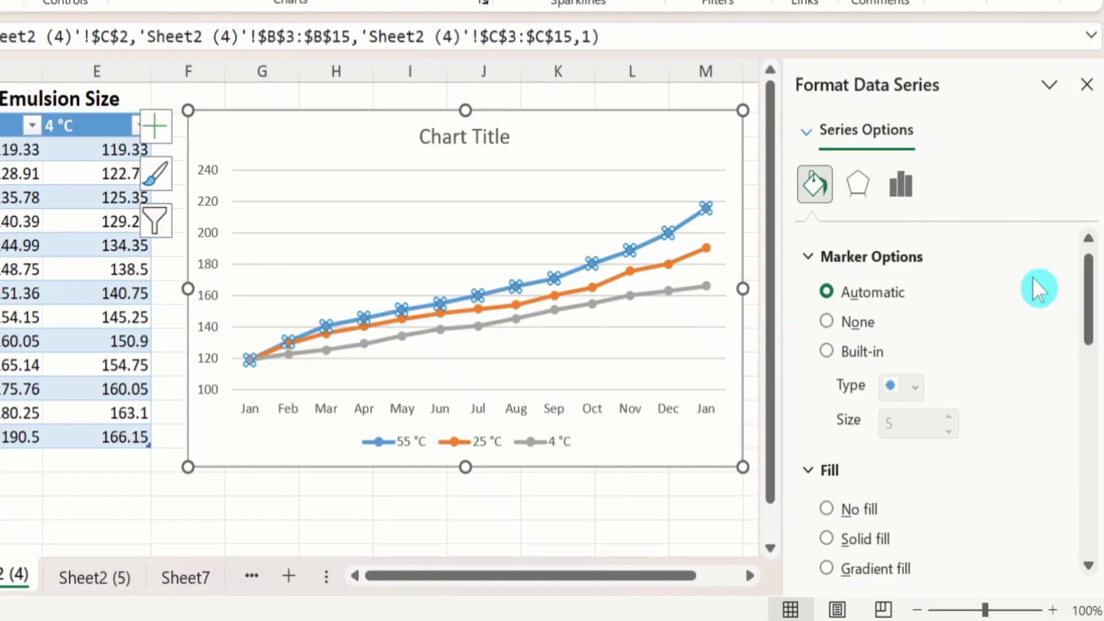
Step: Give the 55 °C series built-in triangle markers at size 8
{"action": "left_click", "coordinate": [823, 351]}
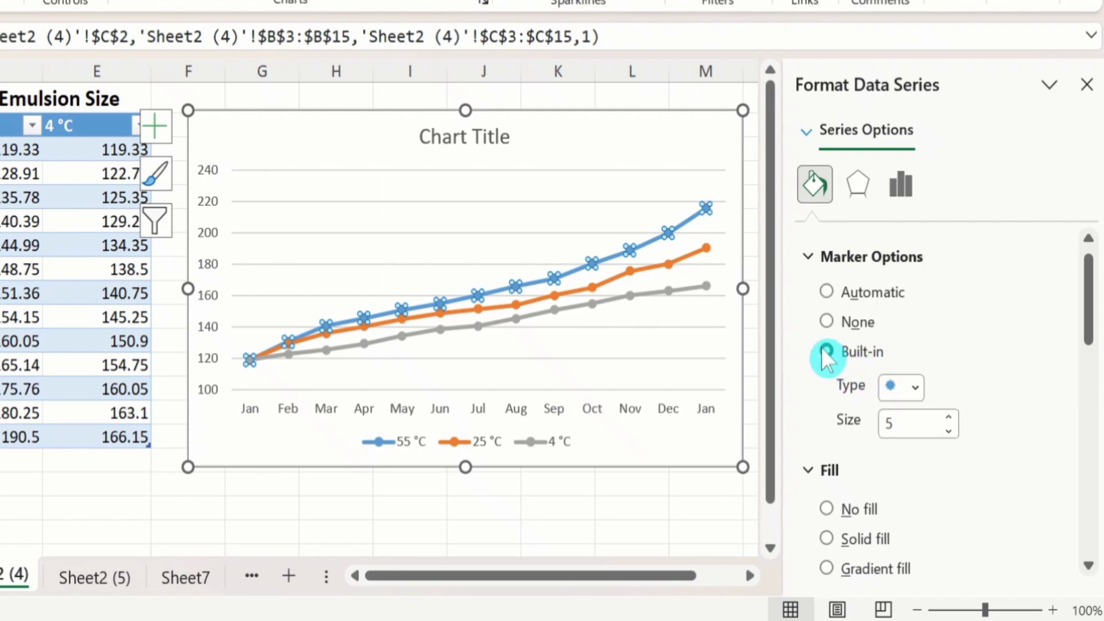
{"action": "left_click", "coordinate": [915, 386]}
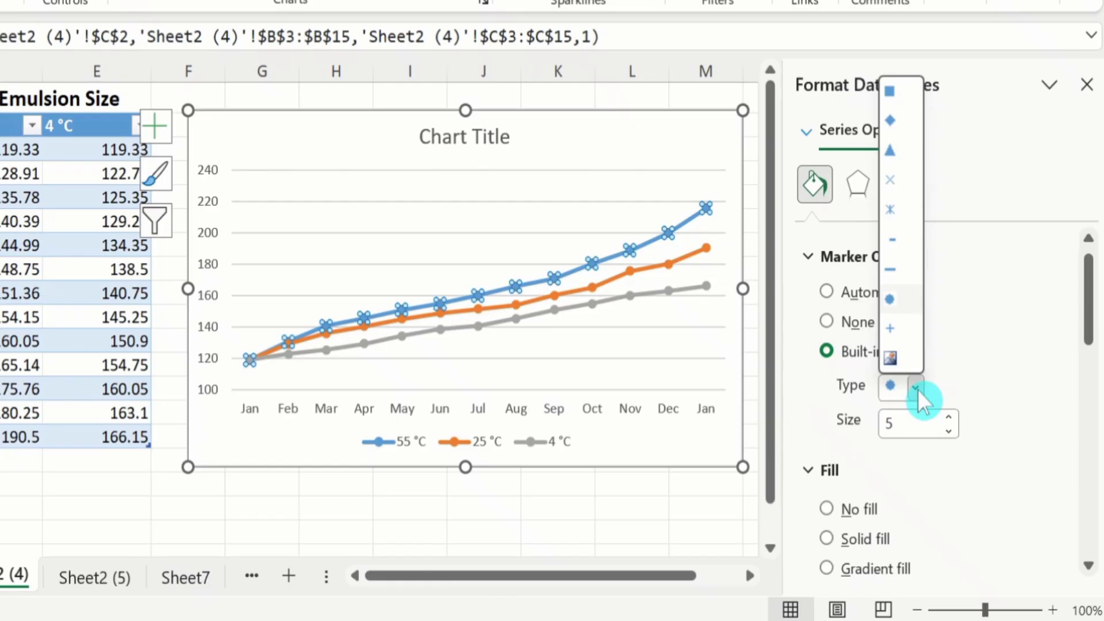
{"action": "left_click", "coordinate": [890, 152]}
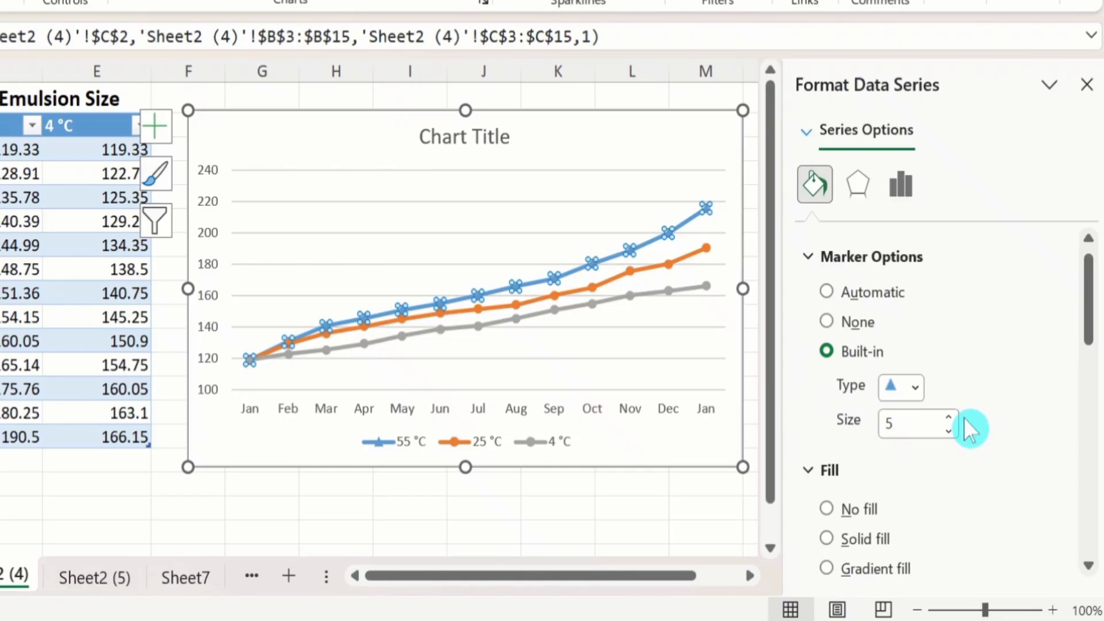
{"action": "left_click", "coordinate": [949, 417]}
{"action": "left_click", "coordinate": [949, 417]}
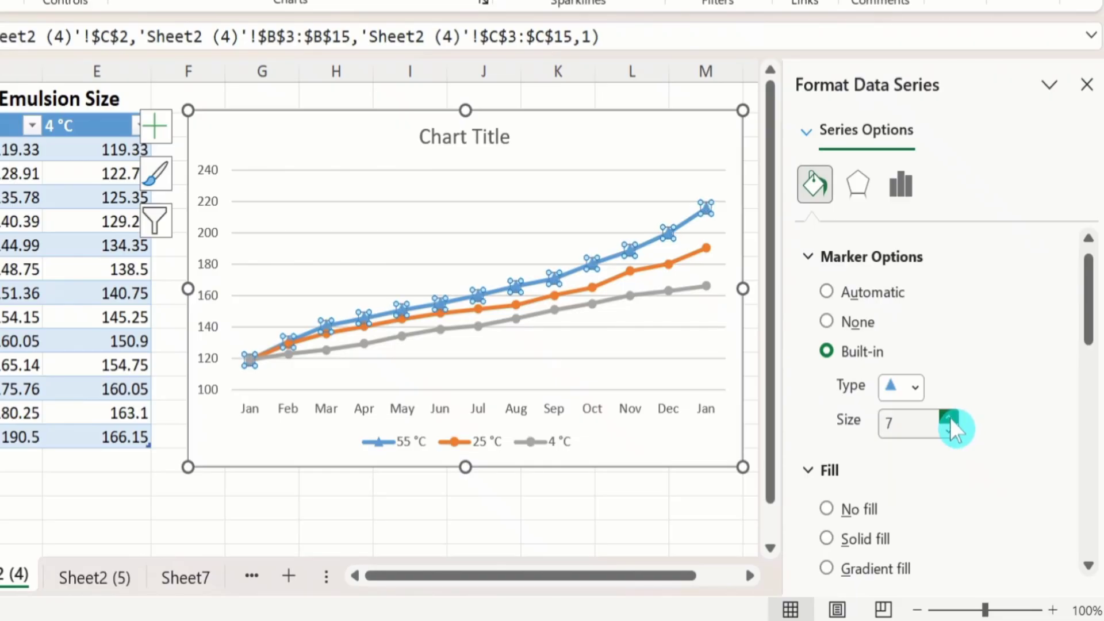
{"action": "left_click", "coordinate": [948, 417]}
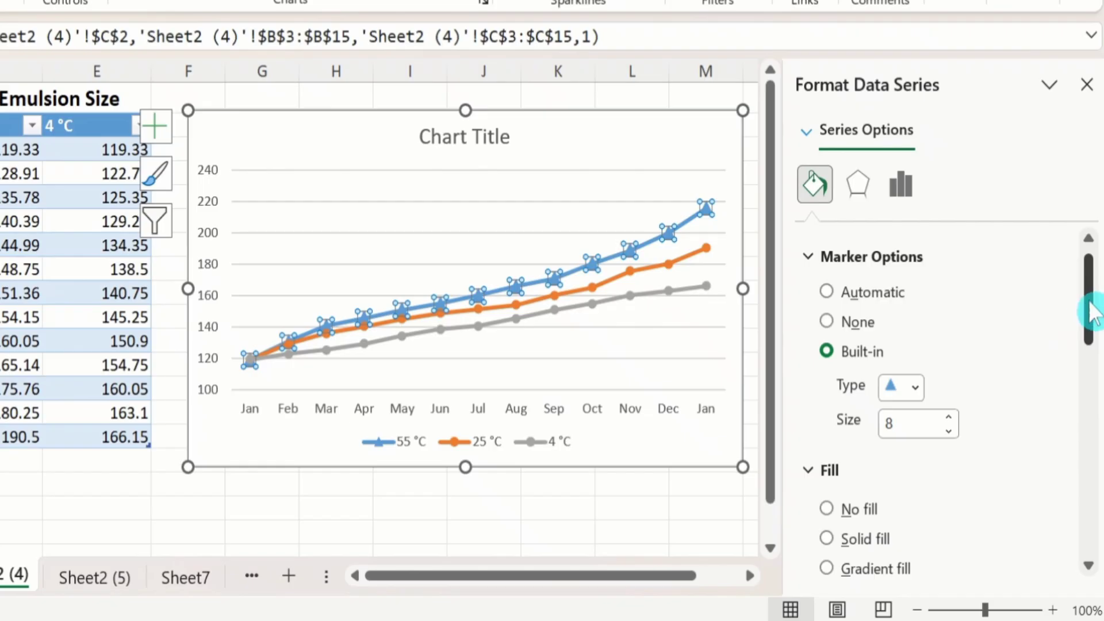
Step: Apply a solid fill in standard red to the 55 °C series markers
{"action": "left_click_drag", "start_coordinate": [1092, 310], "coordinate": [1092, 357]}
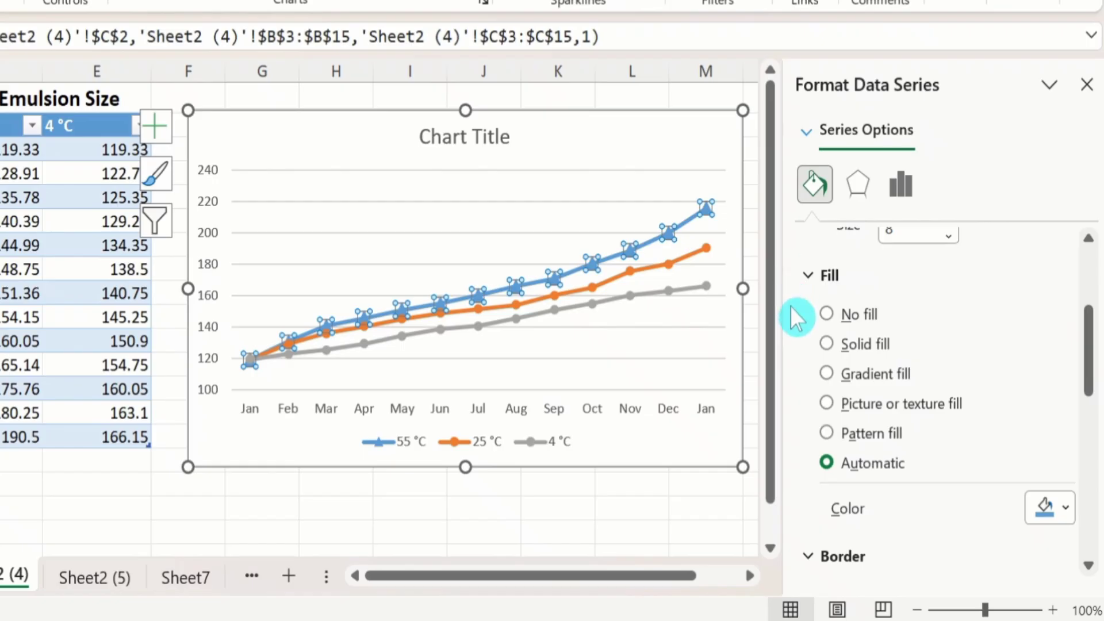
{"action": "left_click", "coordinate": [826, 343]}
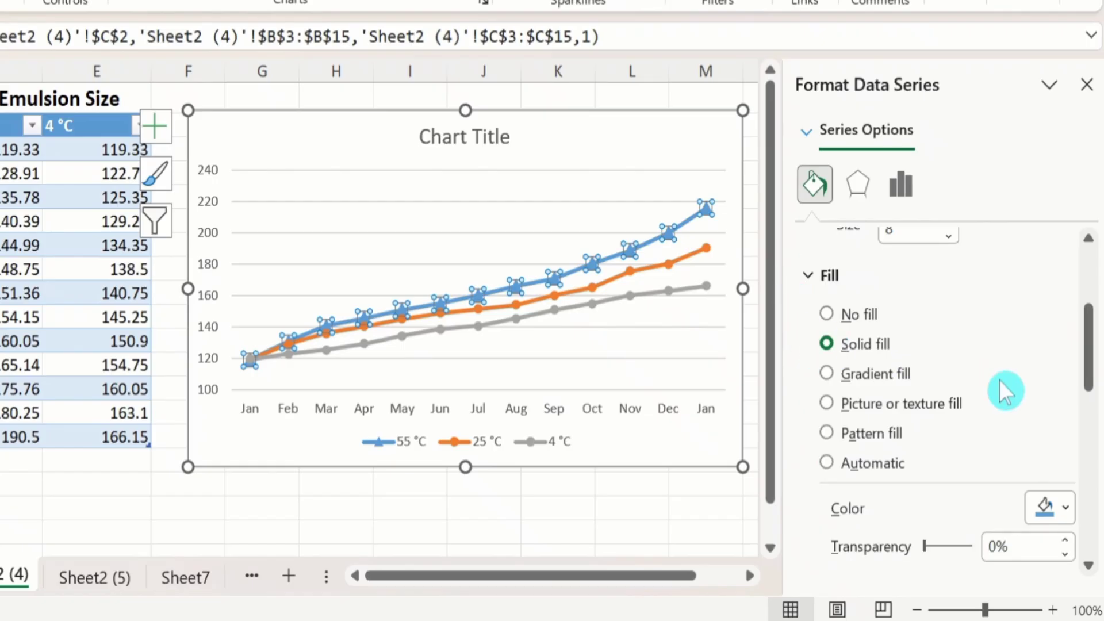
{"action": "left_click", "coordinate": [1065, 509]}
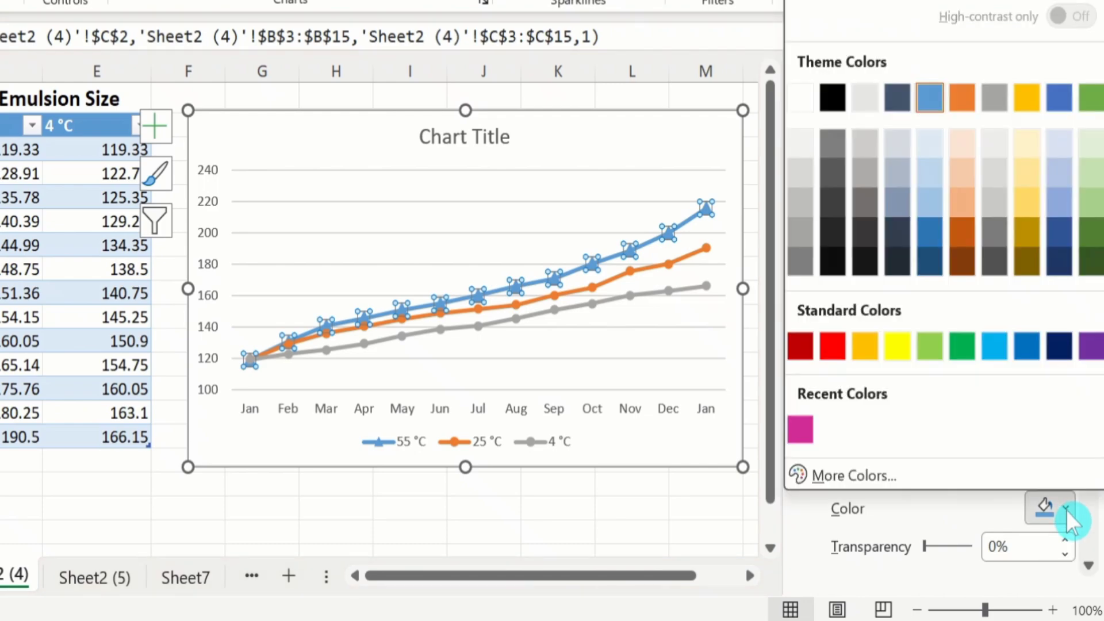
{"action": "left_click", "coordinate": [836, 347]}
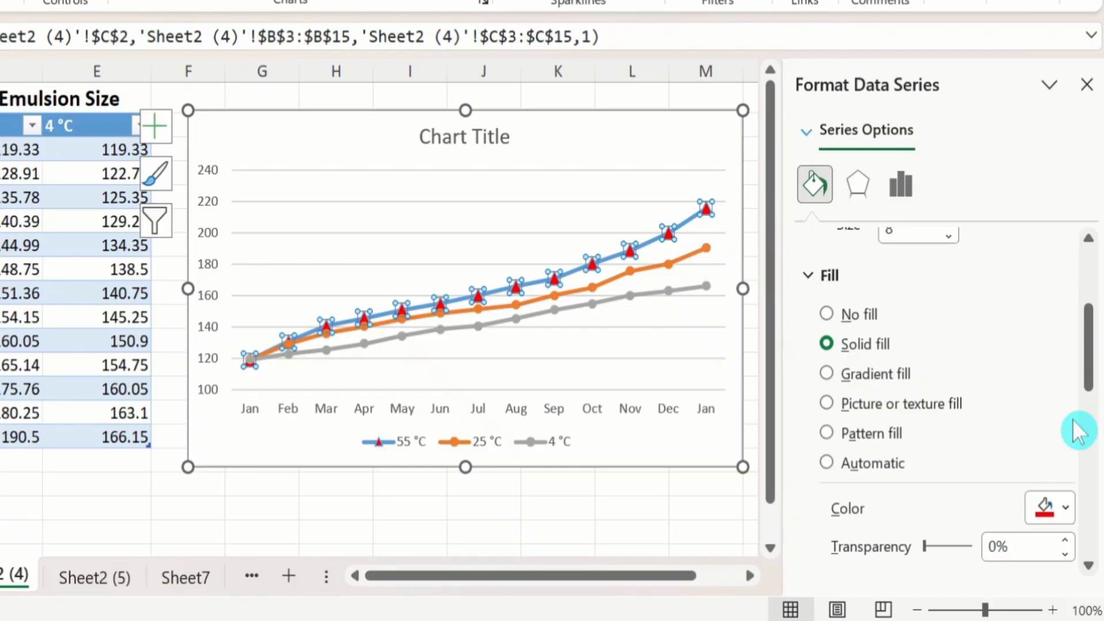
Step: Change the fill of the 55 °C series markers to standard light blue
{"action": "left_click", "coordinate": [1065, 502]}
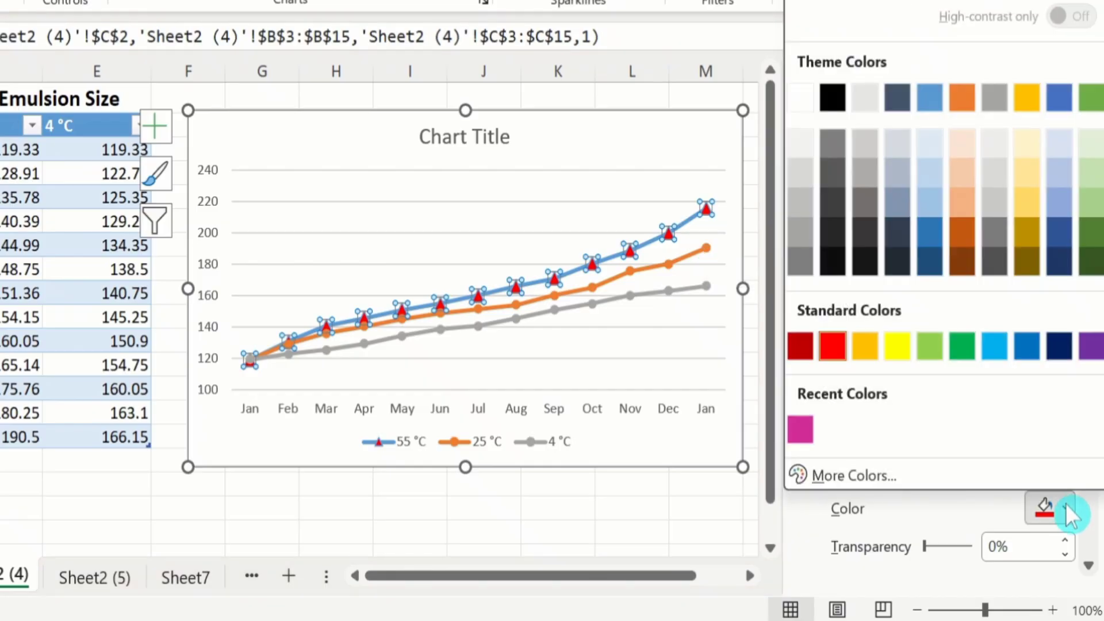
{"action": "left_click", "coordinate": [992, 346]}
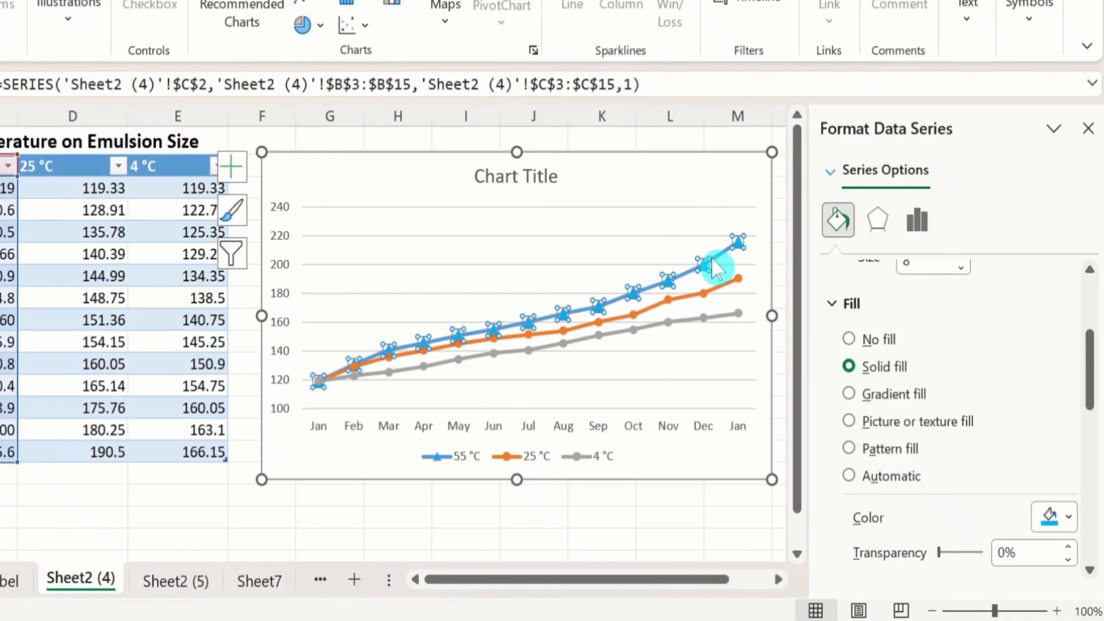
{"action": "left_click", "coordinate": [711, 261]}
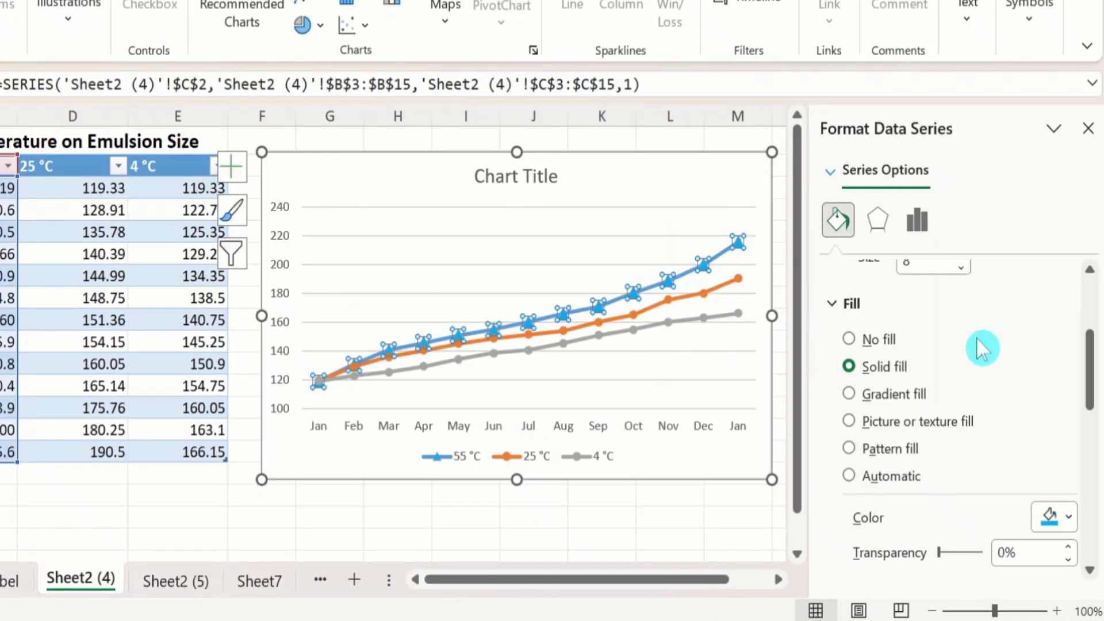
Step: Give the 55 °C series markers a solid line border with a width of 1.25 pt
{"action": "left_click_drag", "start_coordinate": [1095, 362], "coordinate": [1095, 424]}
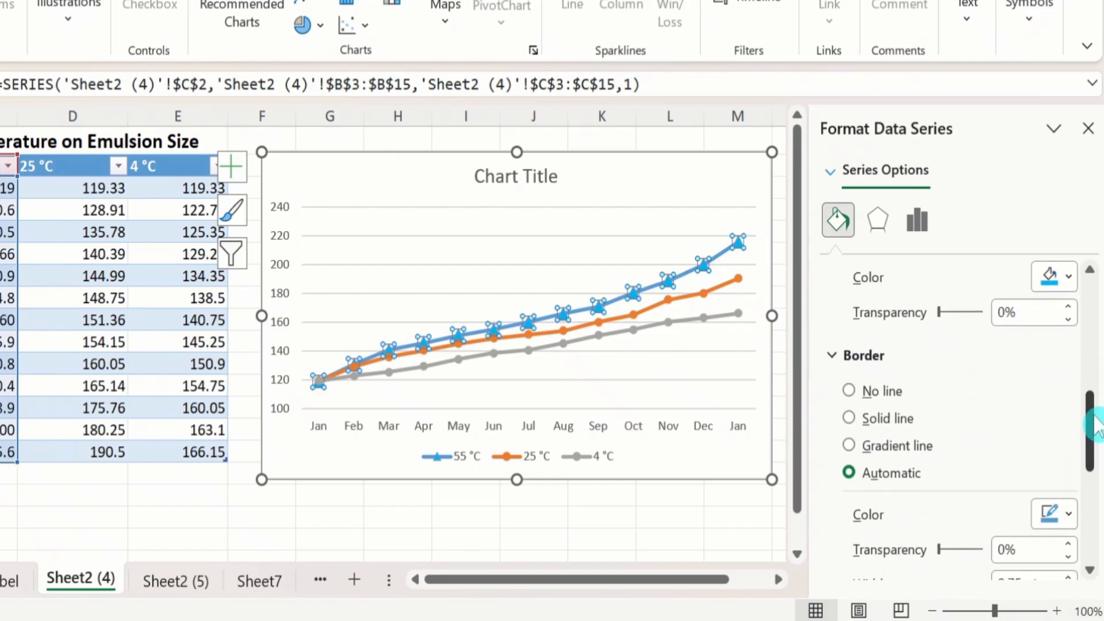
{"action": "left_click", "coordinate": [849, 419]}
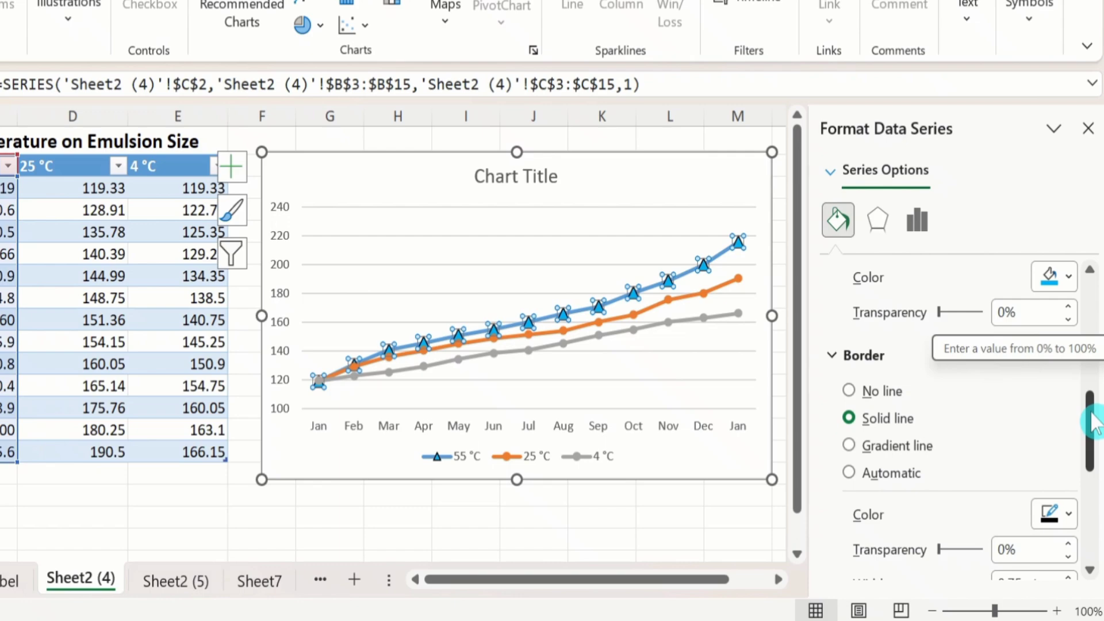
{"action": "left_click_drag", "start_coordinate": [1094, 423], "coordinate": [1094, 438]}
{"action": "left_click_drag", "start_coordinate": [1095, 441], "coordinate": [1092, 458]}
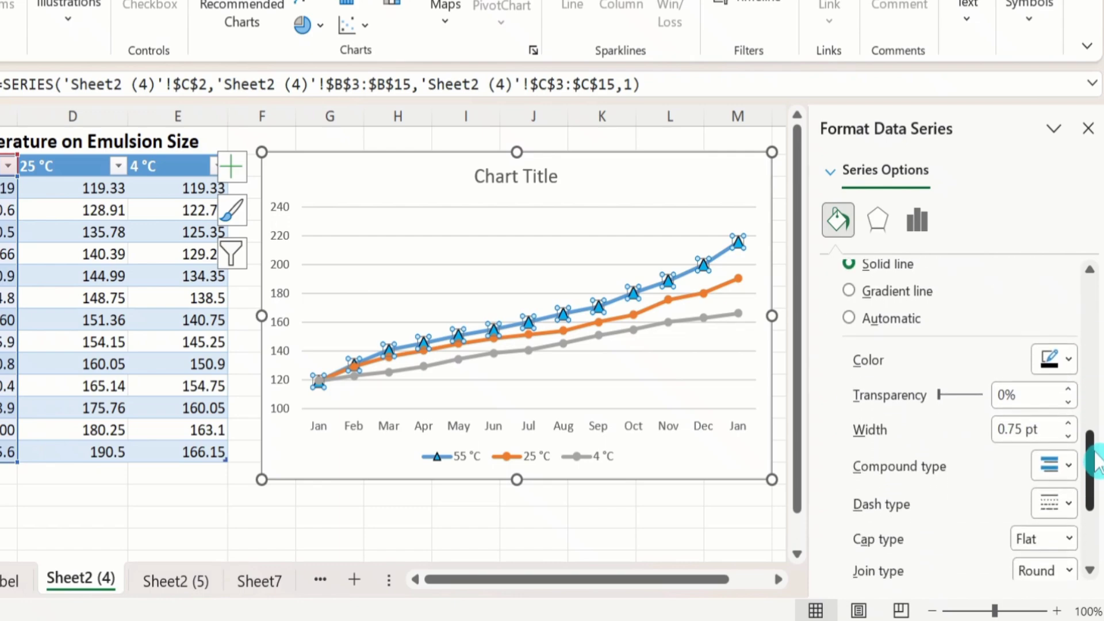
{"action": "left_click", "coordinate": [1068, 422]}
{"action": "left_click", "coordinate": [1068, 422]}
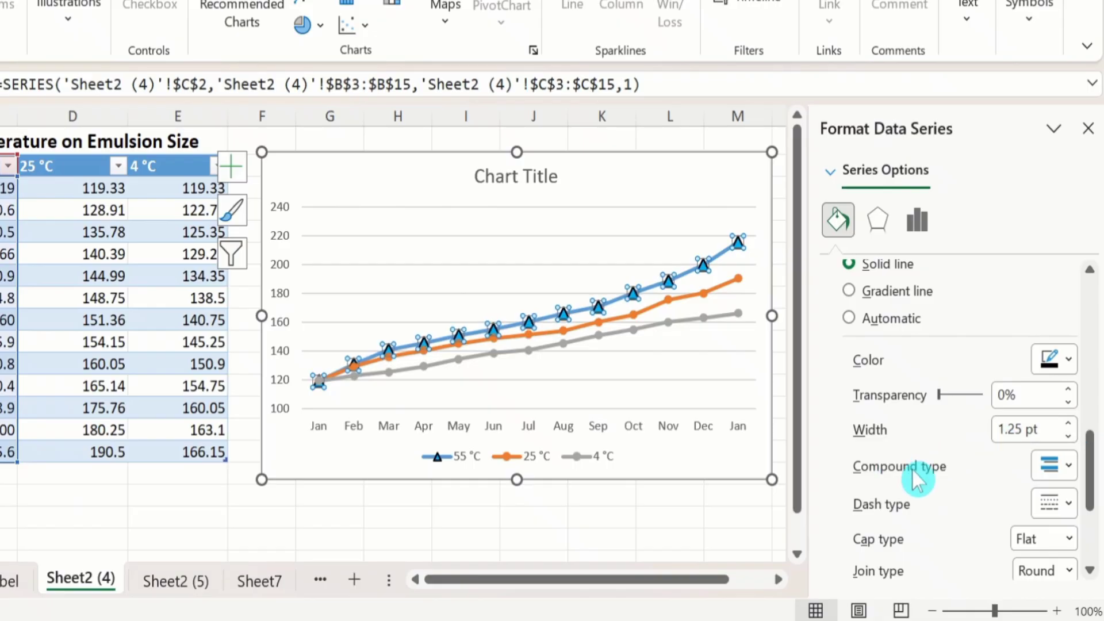
Step: Apply a double compound type and square dot dash type to the 55 °C marker borders, and close the series formatting
{"action": "left_click", "coordinate": [1067, 465]}
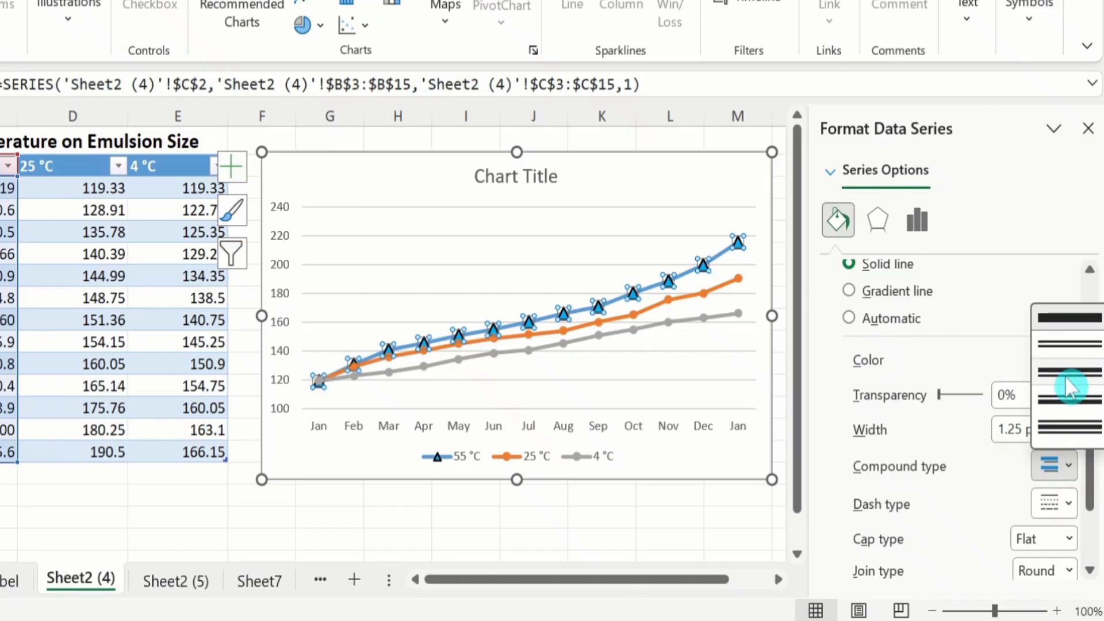
{"action": "left_click", "coordinate": [1063, 353]}
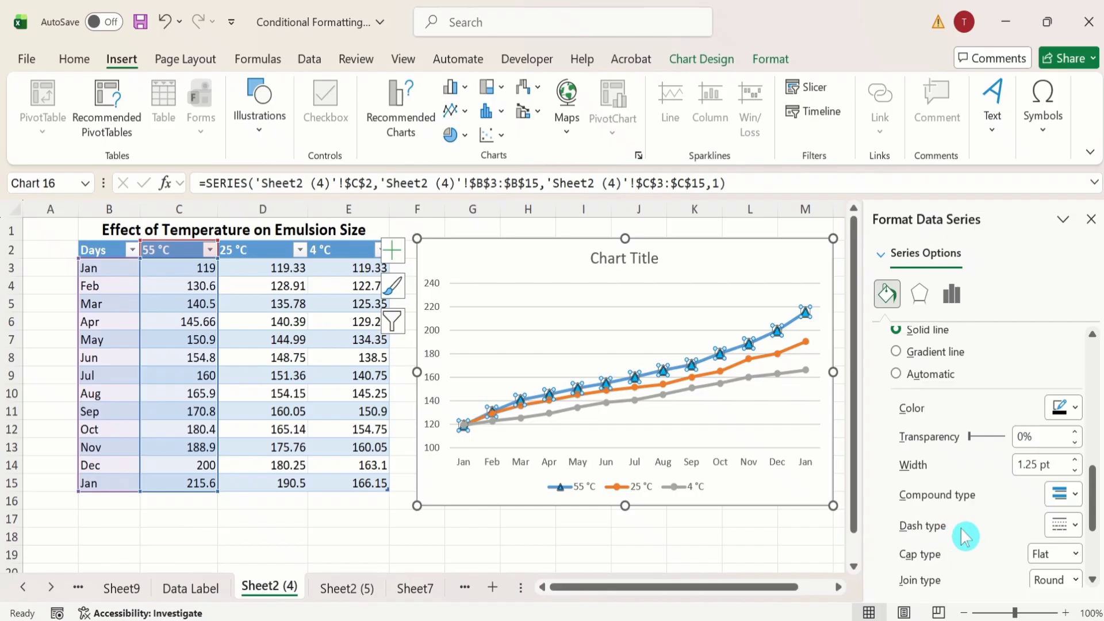
{"action": "left_click", "coordinate": [1075, 526]}
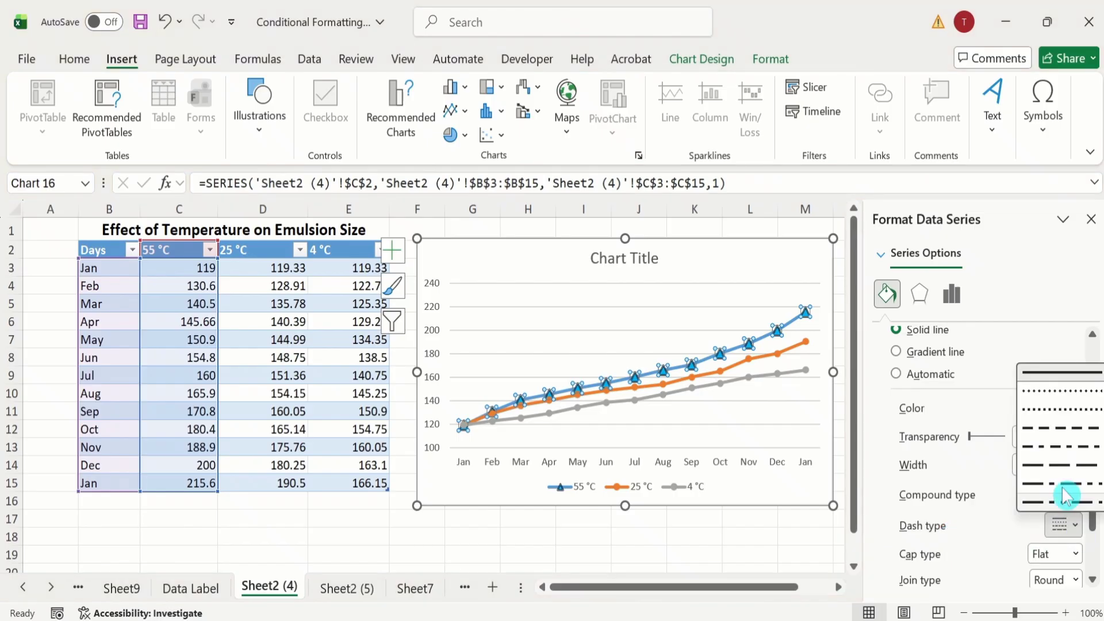
{"action": "left_click", "coordinate": [1057, 409]}
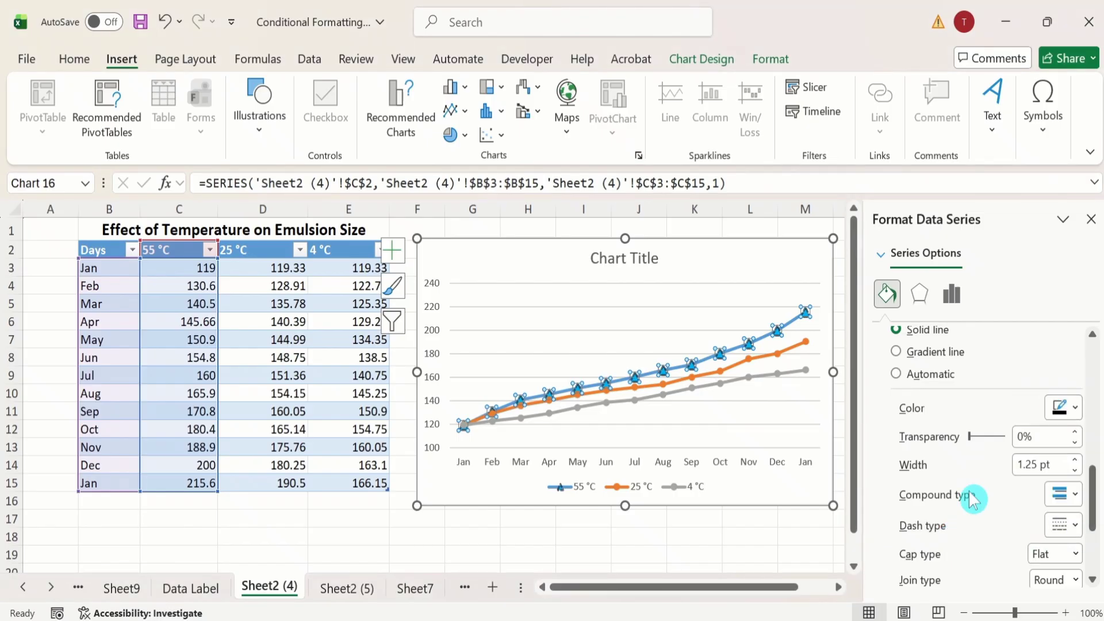
{"action": "left_click_drag", "start_coordinate": [1092, 502], "coordinate": [1096, 538]}
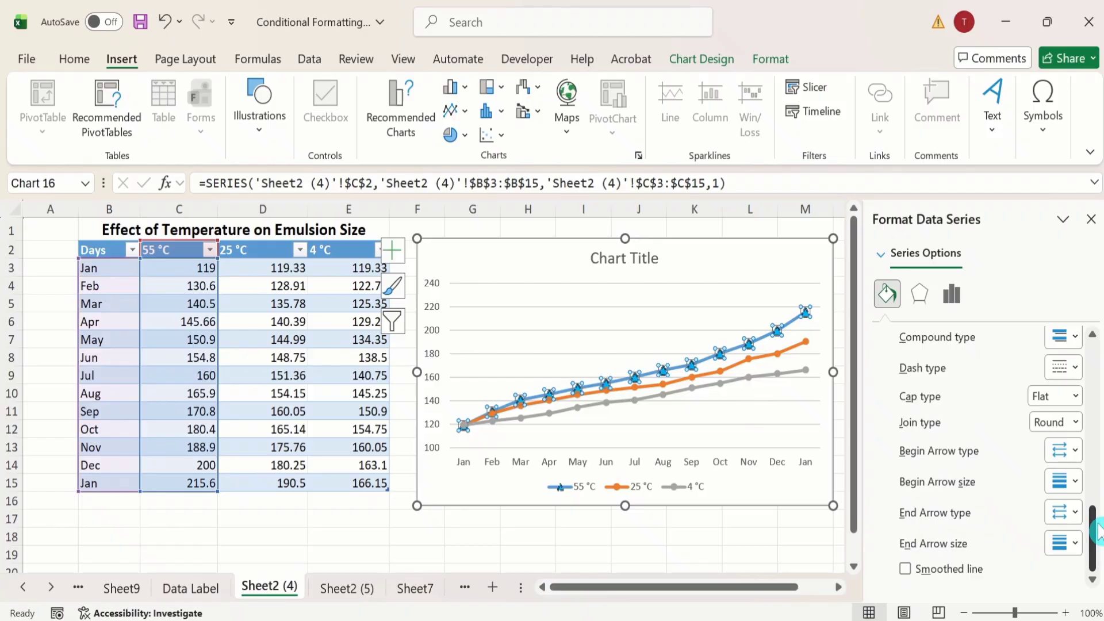
{"action": "left_click", "coordinate": [1090, 222]}
{"action": "left_click", "coordinate": [984, 377]}
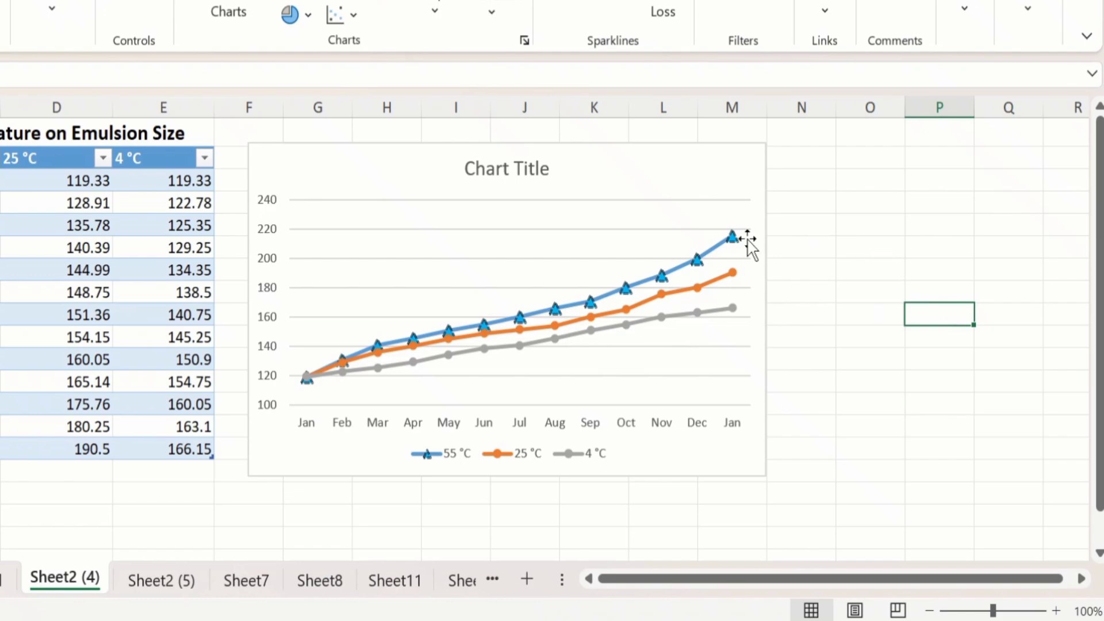
Step: Open the marker options for only the Dec data point of the 55 °C series
{"action": "left_click", "coordinate": [697, 257]}
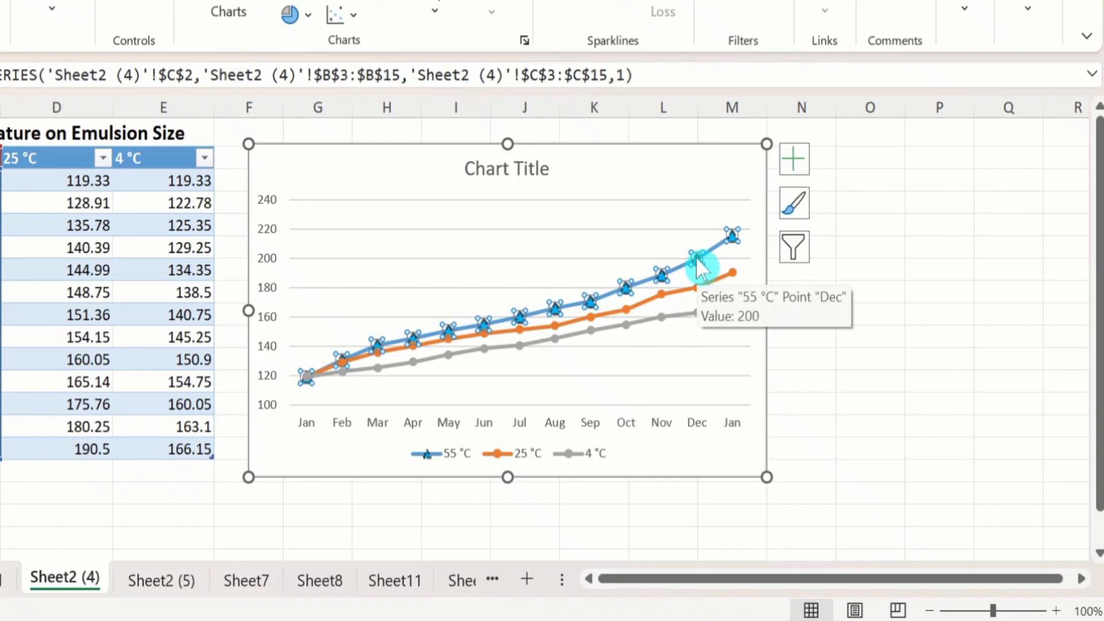
{"action": "left_click", "coordinate": [695, 256]}
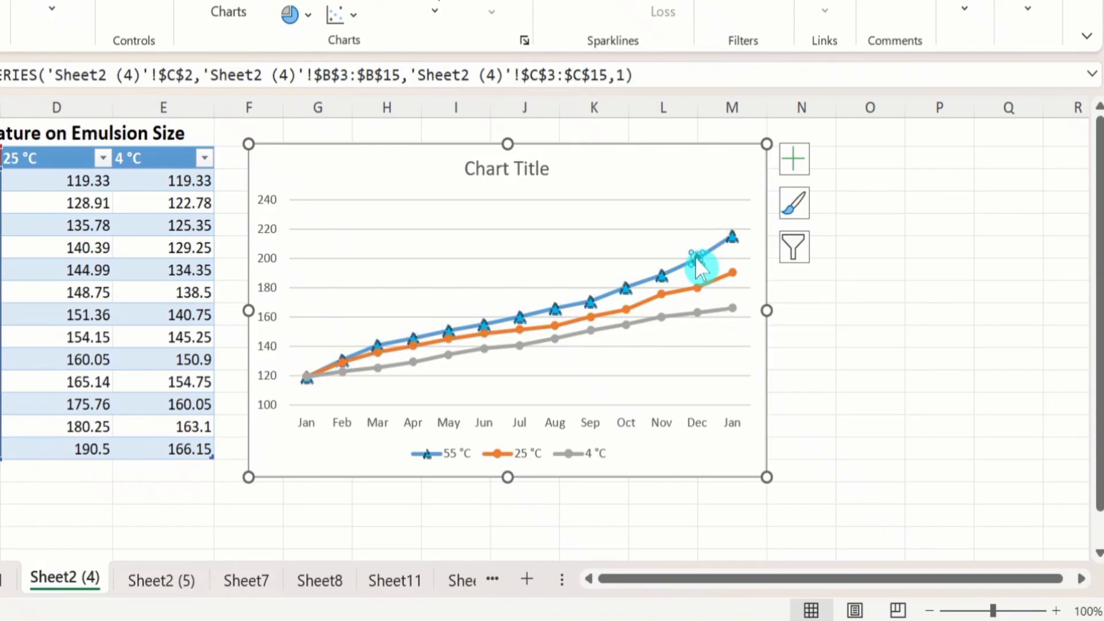
{"action": "right_click", "coordinate": [695, 256]}
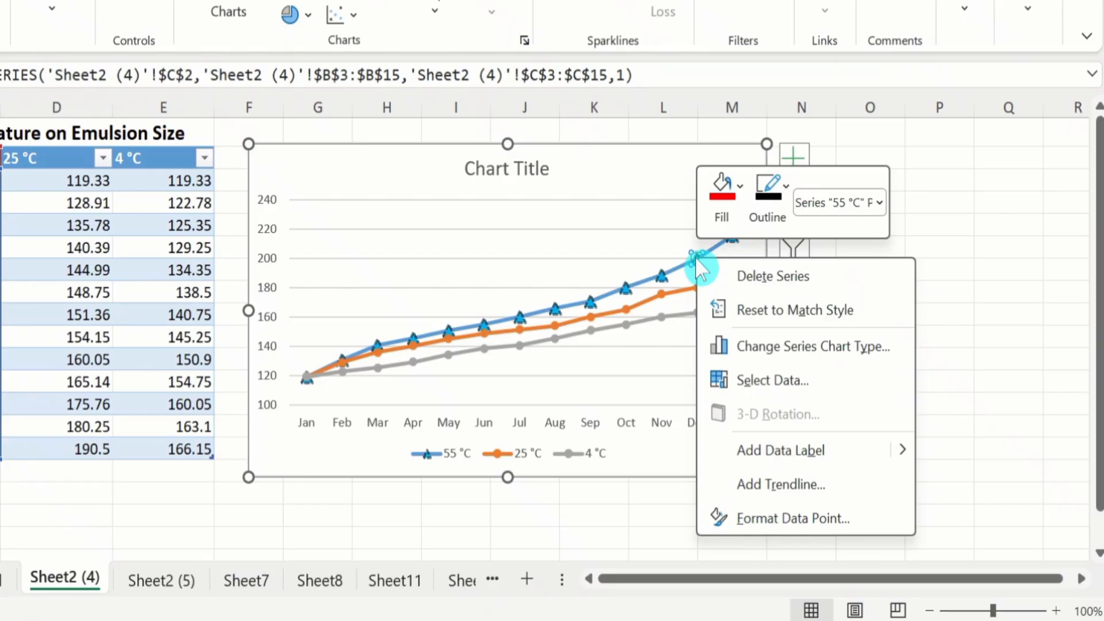
{"action": "left_click", "coordinate": [784, 533]}
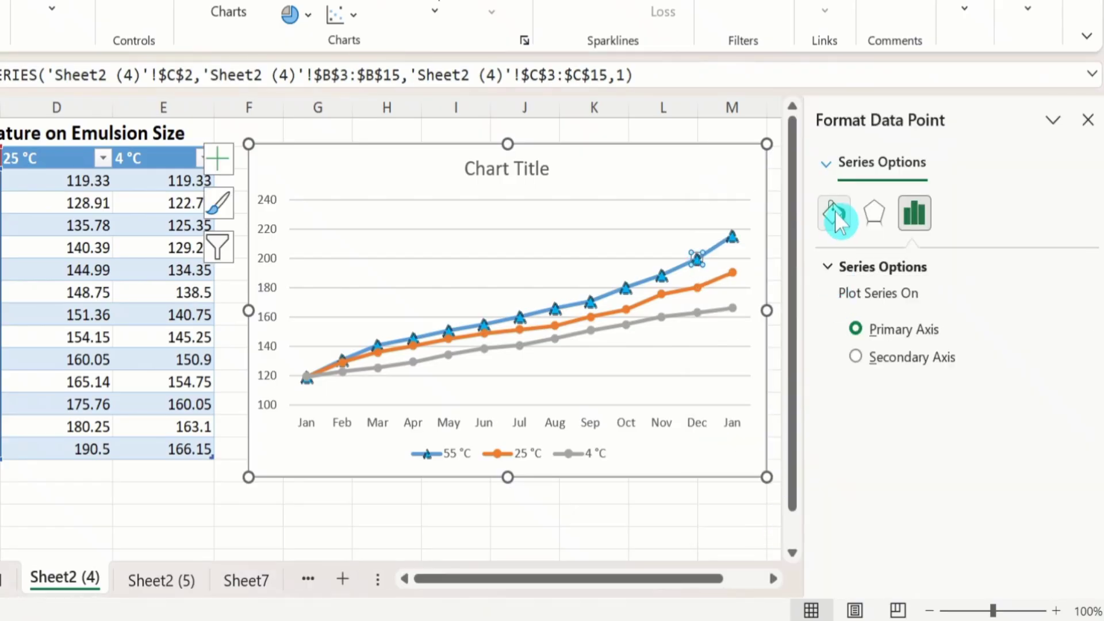
{"action": "left_click", "coordinate": [833, 210]}
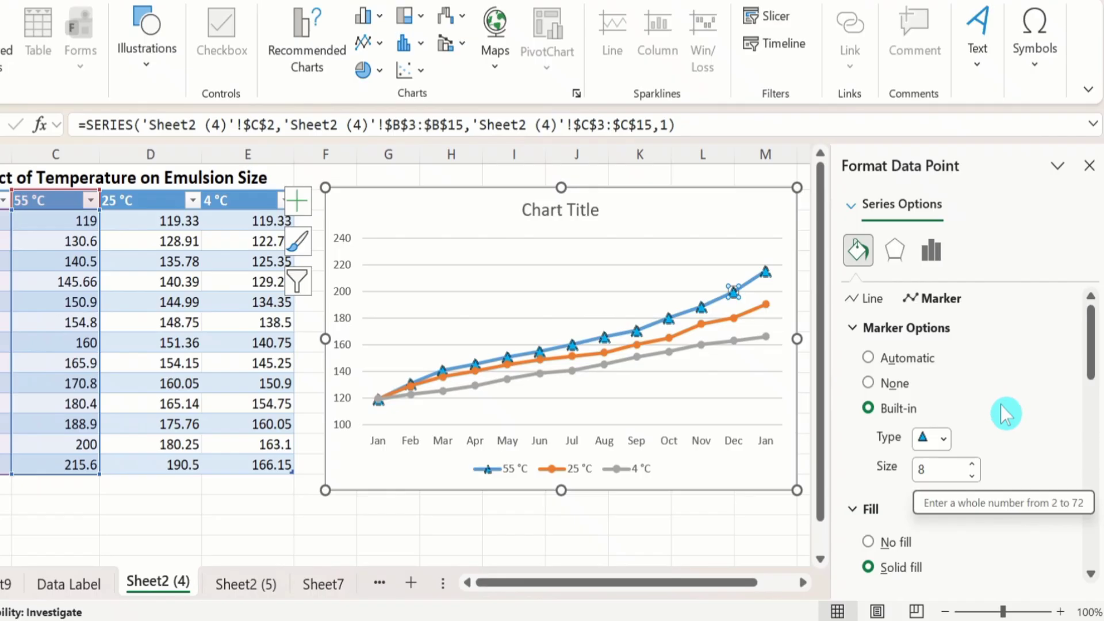
Step: Set the marker size of the 55 °C series' Dec point to 16
{"action": "left_click", "coordinate": [973, 464]}
{"action": "left_click", "coordinate": [973, 464]}
{"action": "left_click", "coordinate": [973, 464]}
{"action": "left_click", "coordinate": [972, 465]}
{"action": "left_click", "coordinate": [972, 465]}
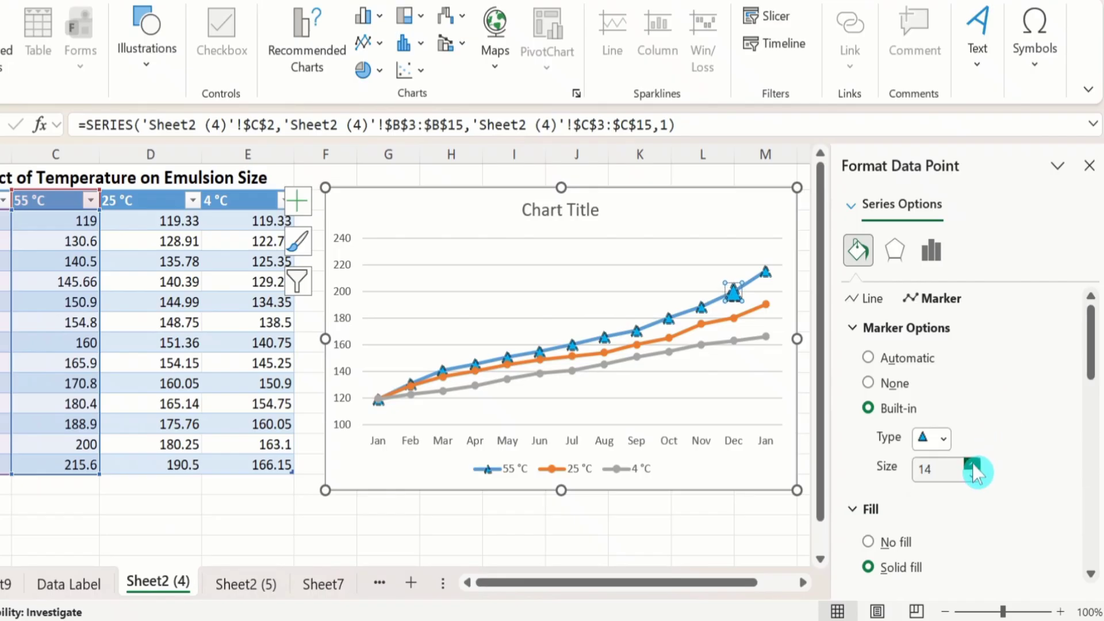
{"action": "left_click", "coordinate": [972, 465]}
{"action": "left_click", "coordinate": [972, 464]}
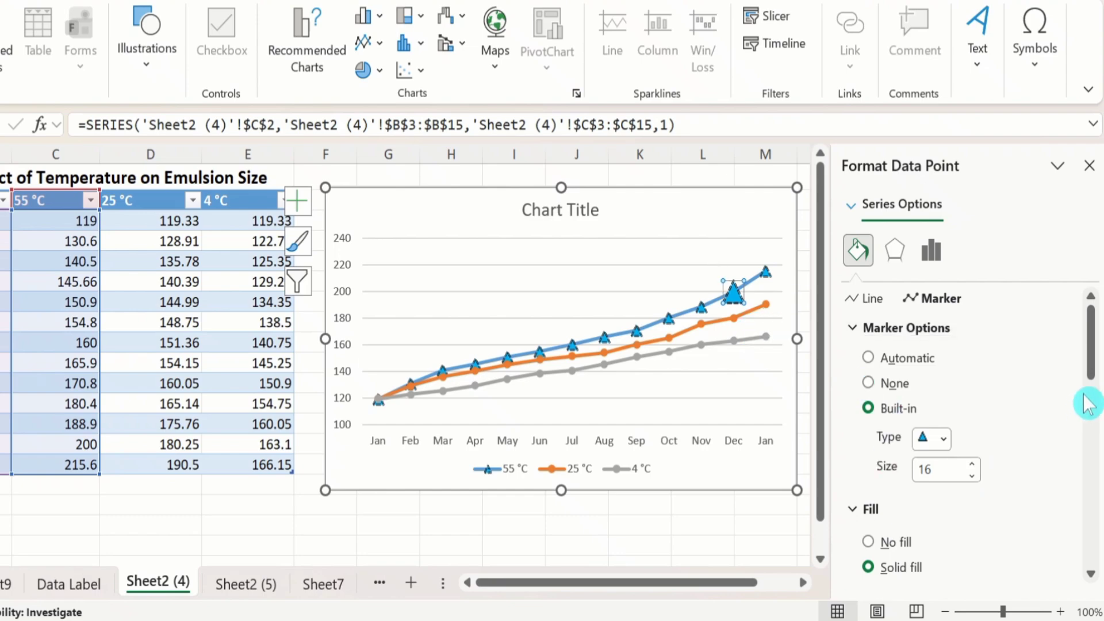
Step: Fill the Dec point's marker on the 55 °C line with standard red and close the data point formatting
{"action": "left_click_drag", "start_coordinate": [1094, 354], "coordinate": [1095, 399]}
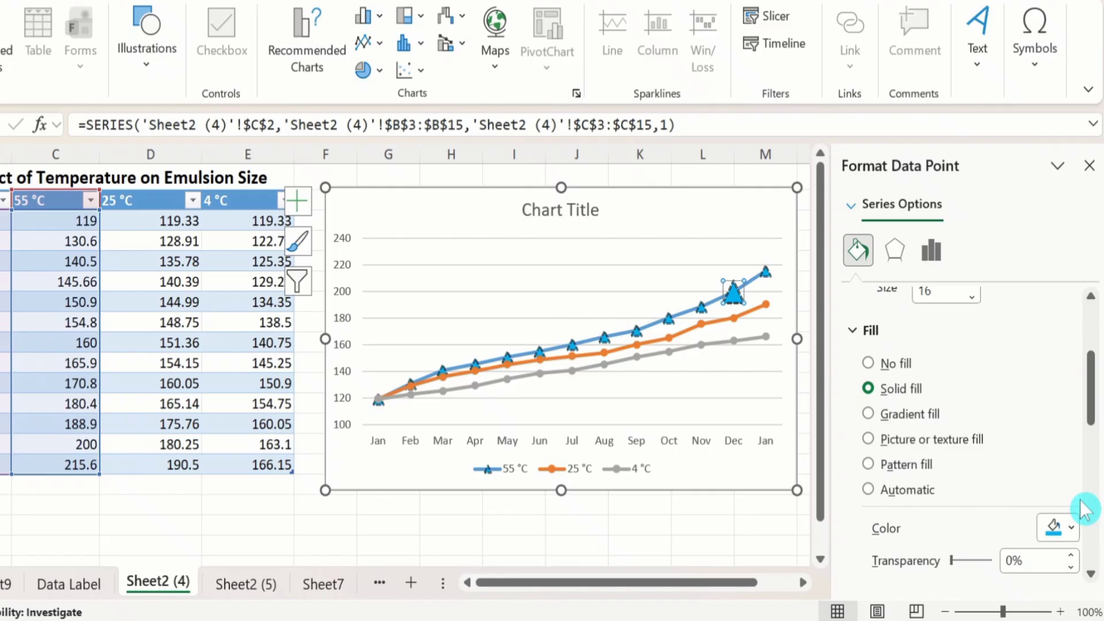
{"action": "left_click", "coordinate": [1072, 530]}
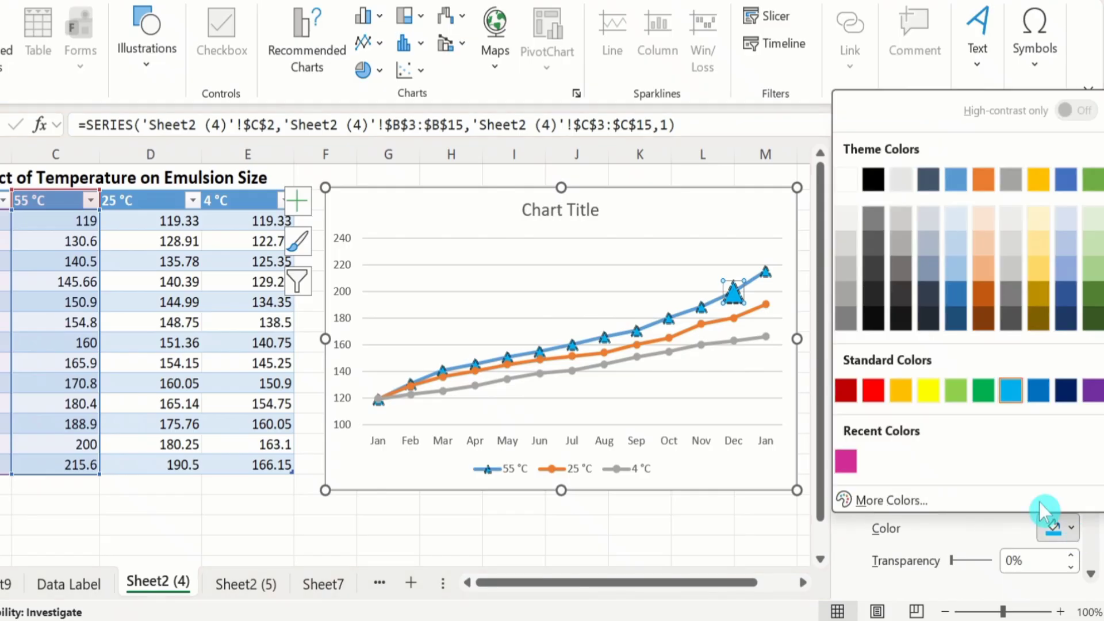
{"action": "left_click", "coordinate": [874, 391]}
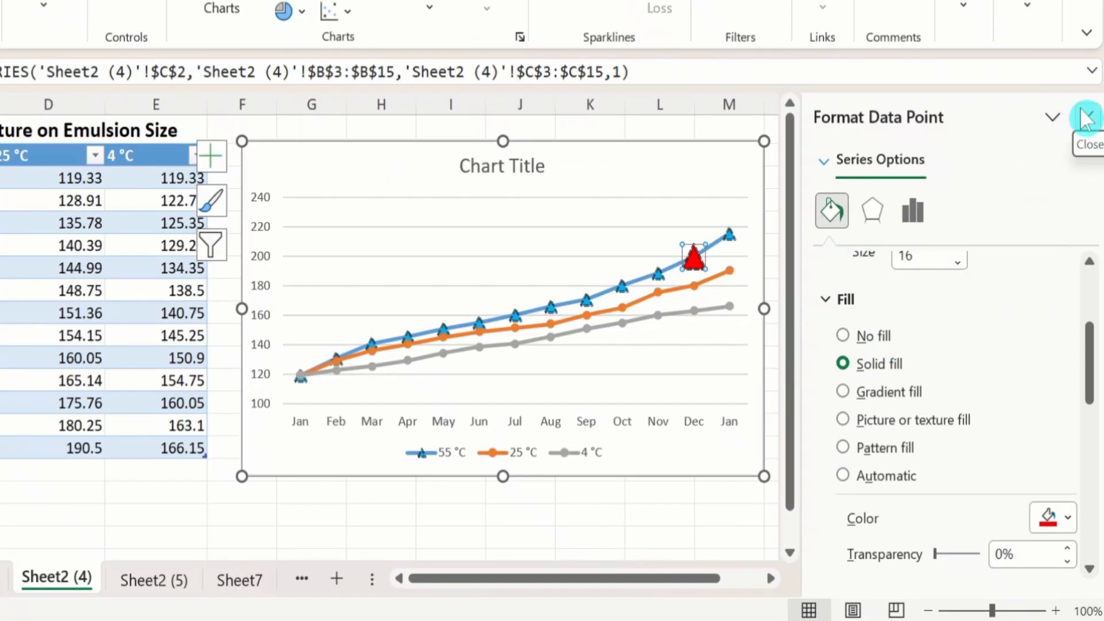
{"action": "left_click", "coordinate": [1087, 118]}
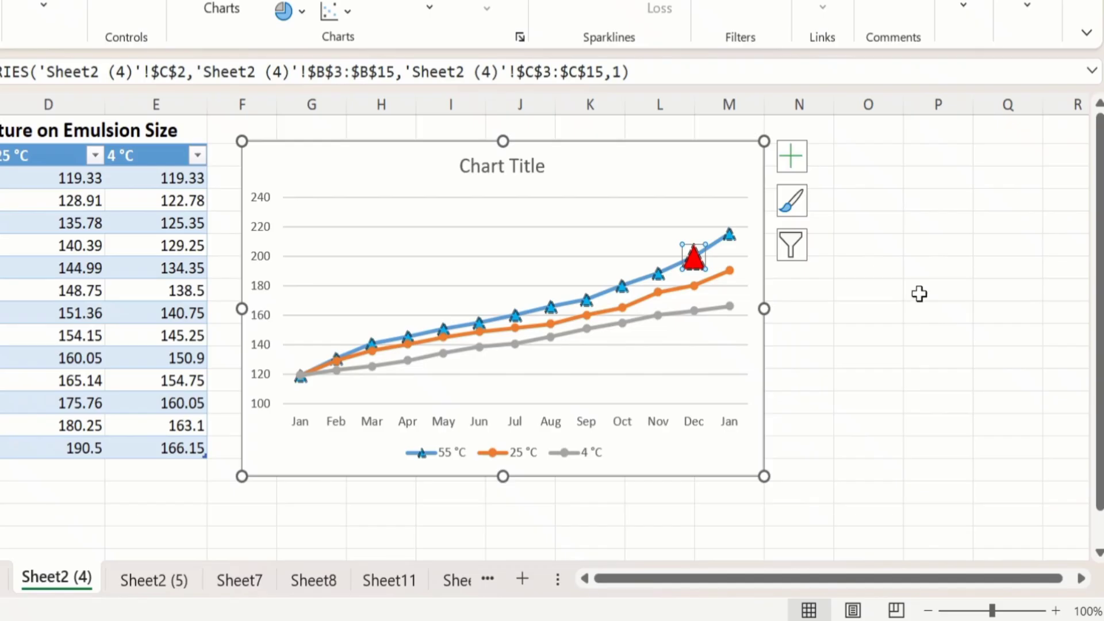
Step: Open the marker options in the data series formatting for the 25 °C line
{"action": "left_click", "coordinate": [695, 284]}
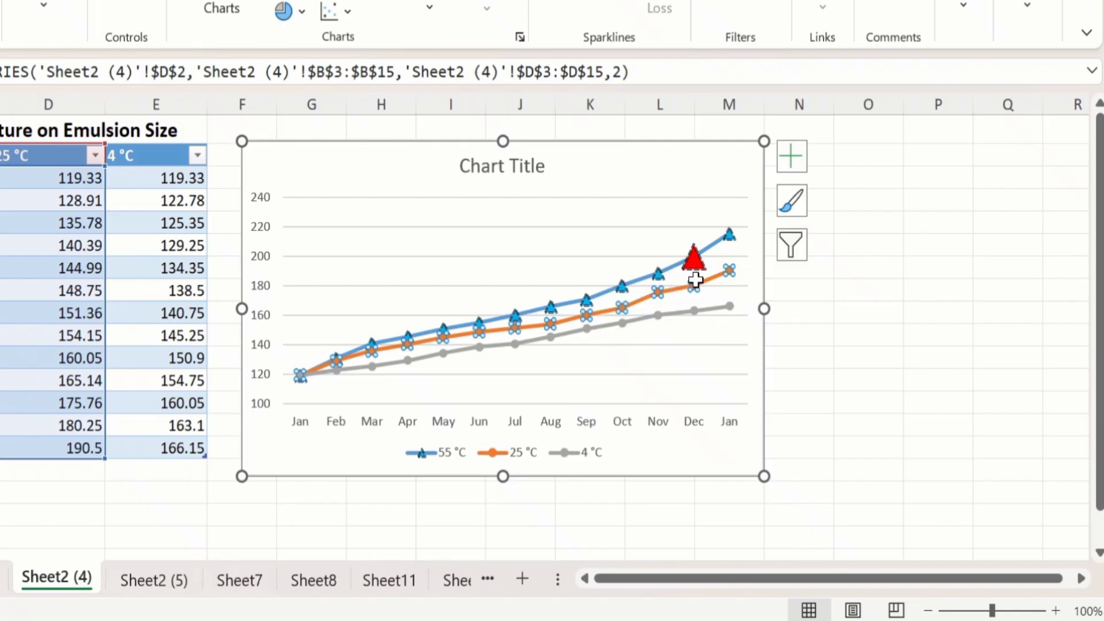
{"action": "mouse_move", "coordinate": [691, 282]}
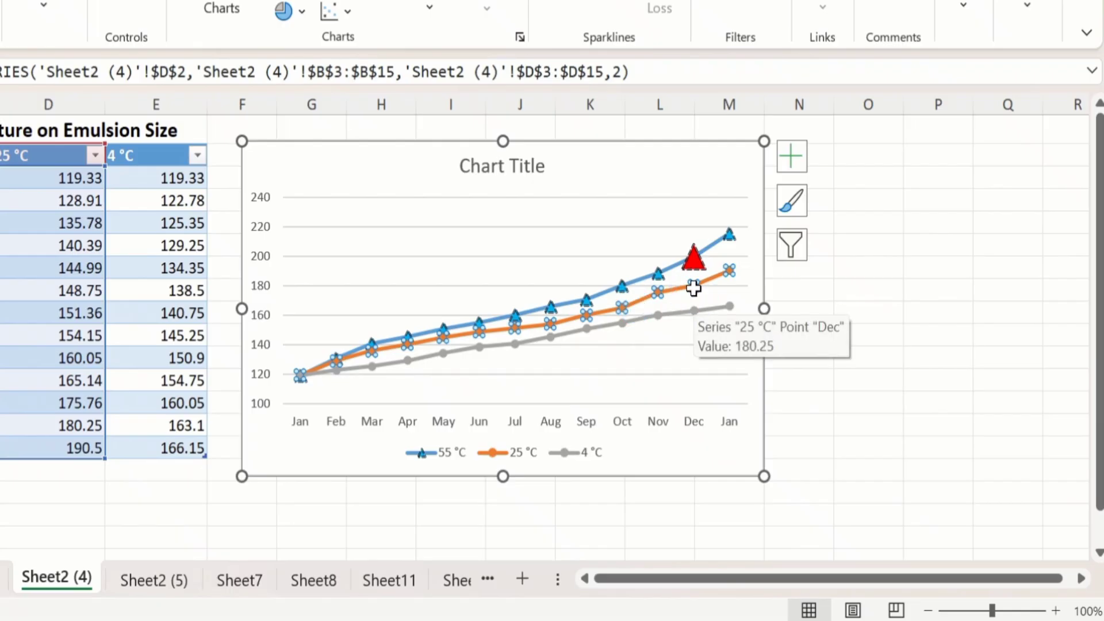
{"action": "right_click", "coordinate": [693, 288]}
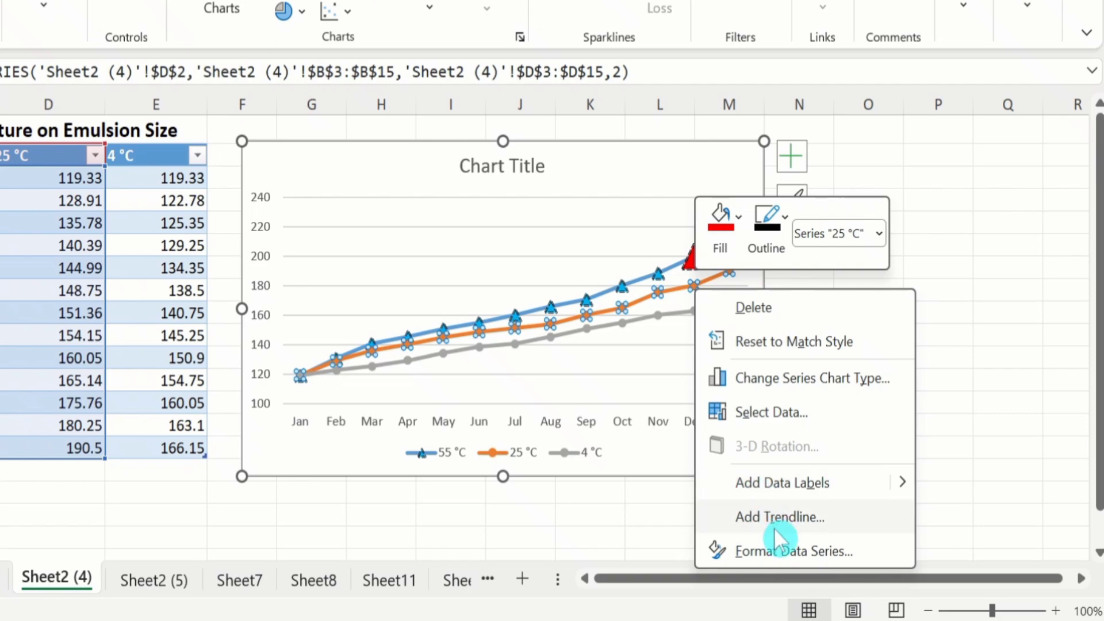
{"action": "left_click", "coordinate": [777, 550]}
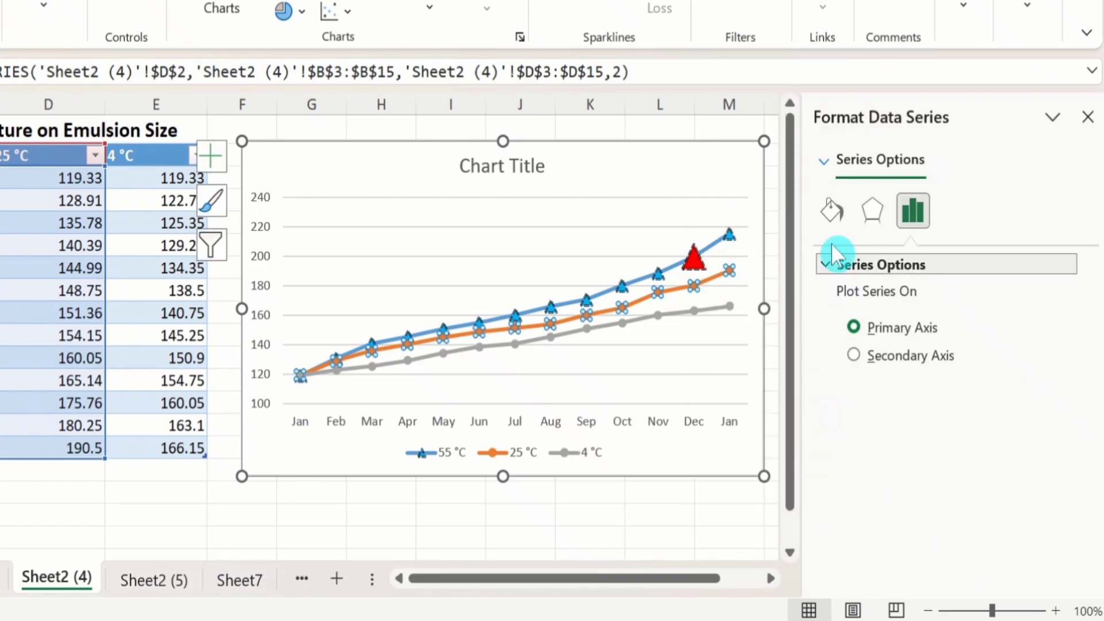
{"action": "left_click", "coordinate": [830, 212]}
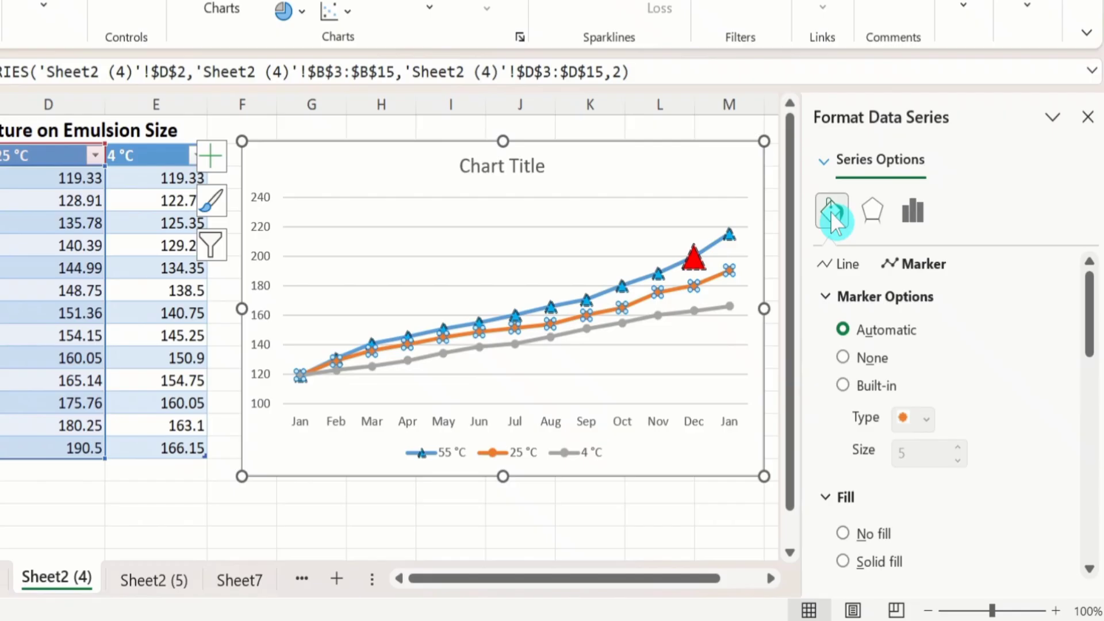
Step: Give the 25 °C series built-in square markers at size 8
{"action": "left_click", "coordinate": [843, 386]}
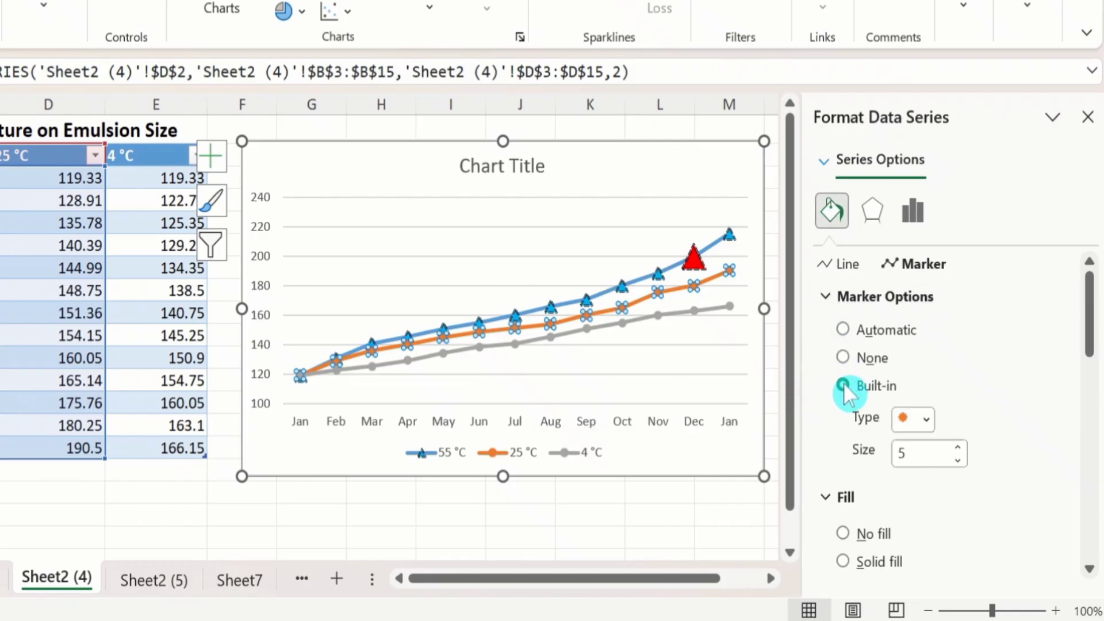
{"action": "left_click", "coordinate": [927, 418]}
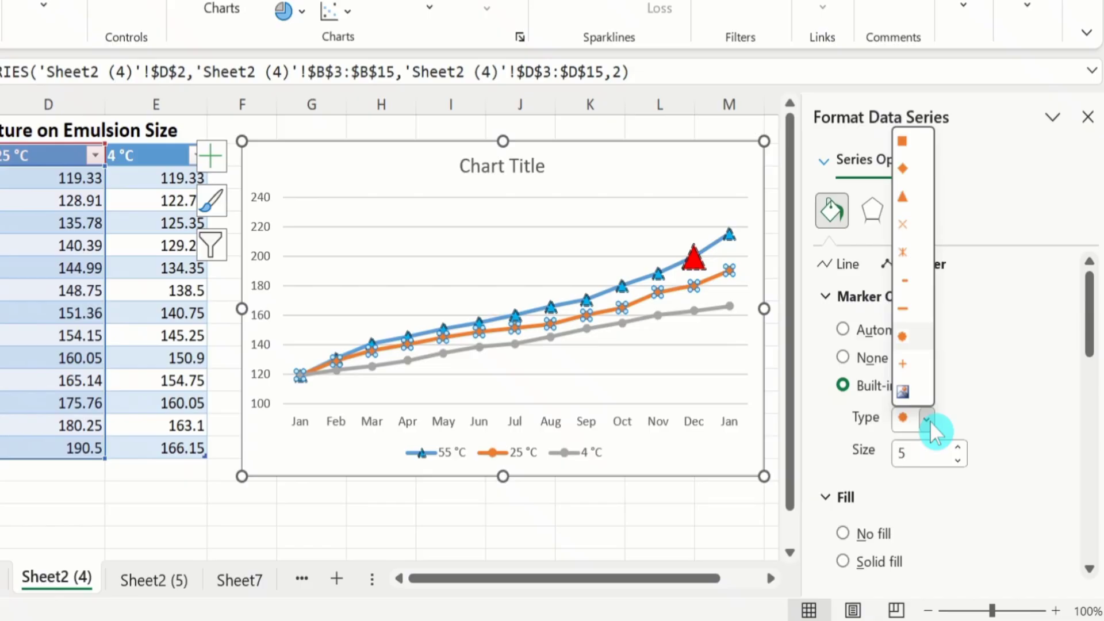
{"action": "left_click", "coordinate": [906, 144]}
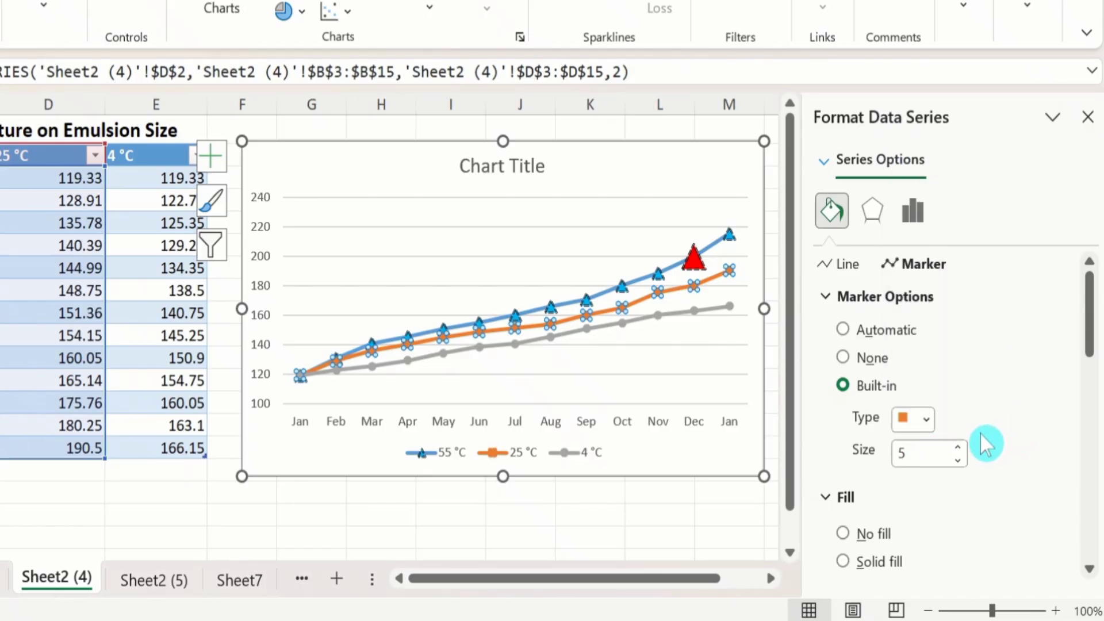
{"action": "left_click", "coordinate": [958, 447]}
{"action": "left_click", "coordinate": [957, 447]}
{"action": "left_click", "coordinate": [957, 446]}
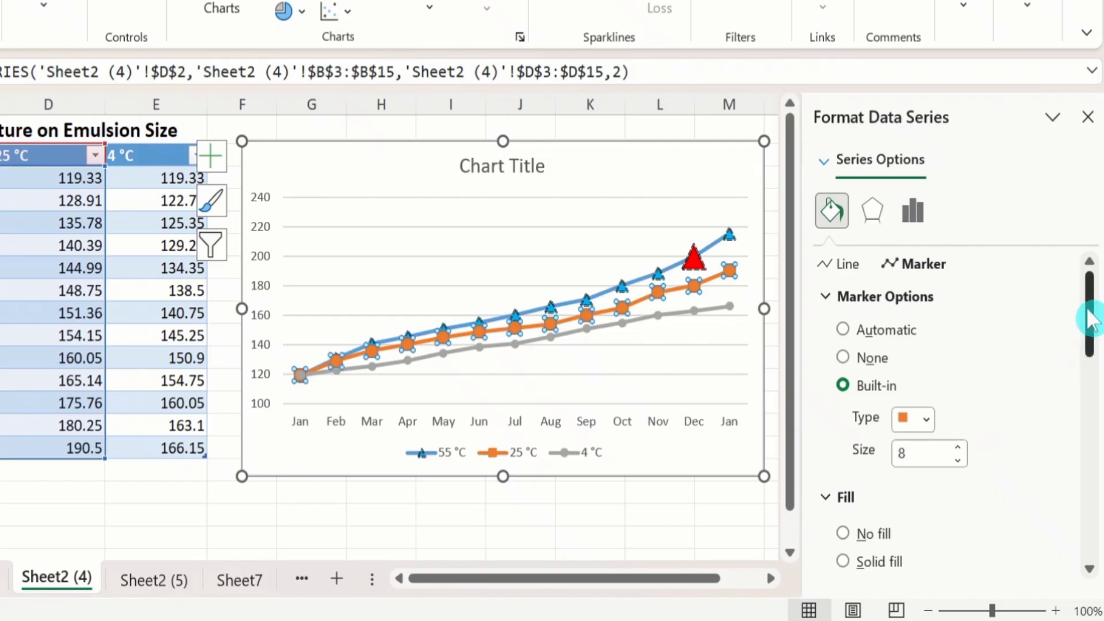
Step: Apply a gradient fill to the 25 °C series markers using the green spotlight preset from the second preset row
{"action": "left_click_drag", "start_coordinate": [1090, 319], "coordinate": [1087, 352]}
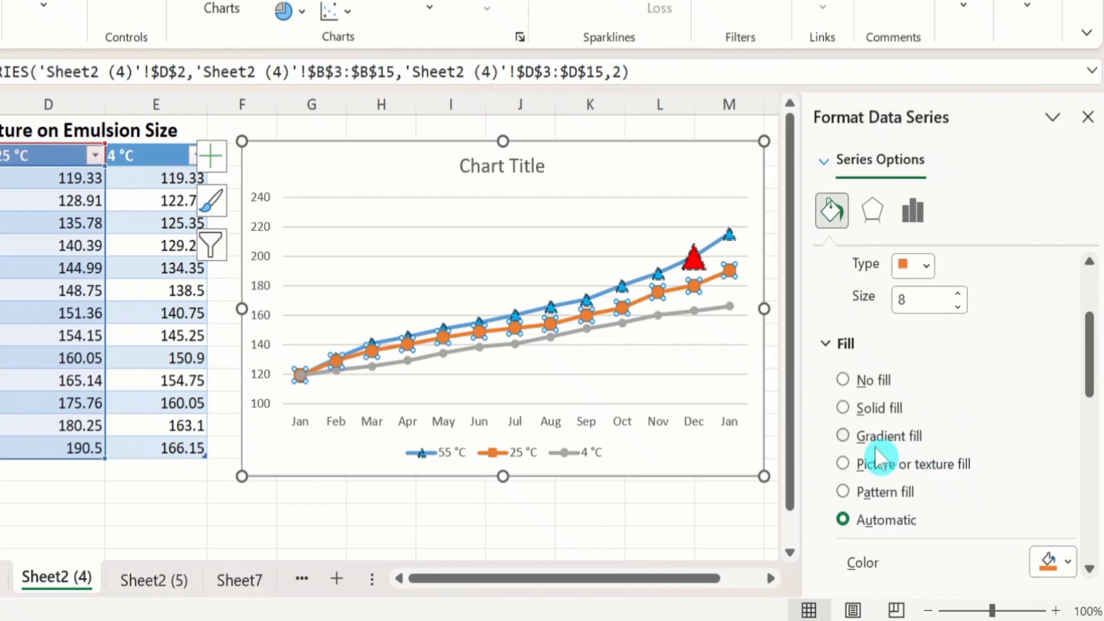
{"action": "left_click", "coordinate": [843, 435]}
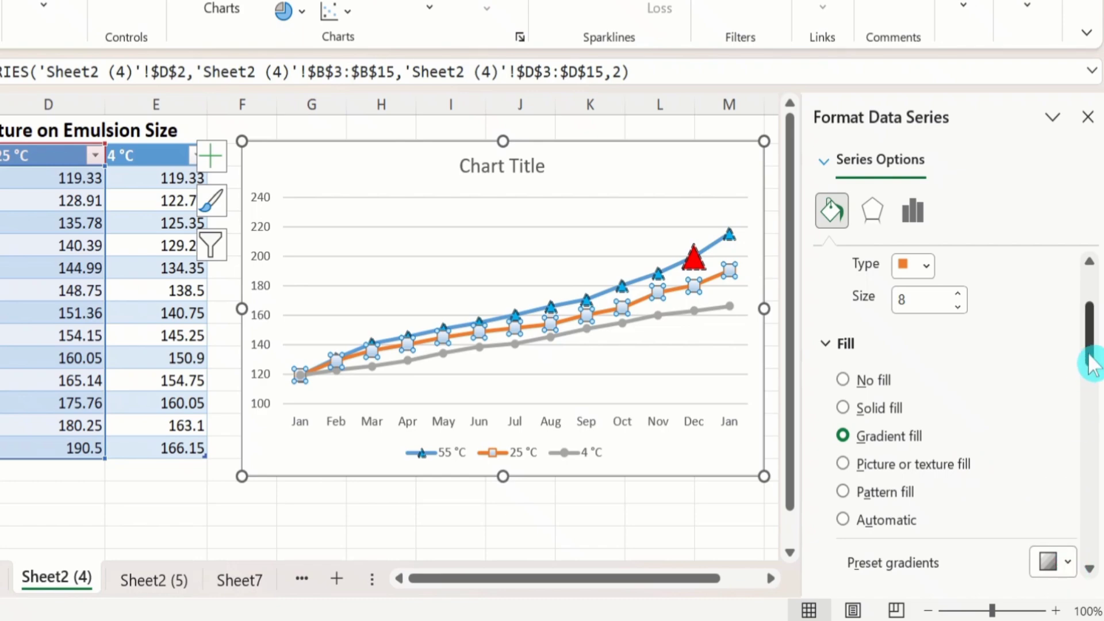
{"action": "left_click_drag", "start_coordinate": [1087, 363], "coordinate": [1090, 371]}
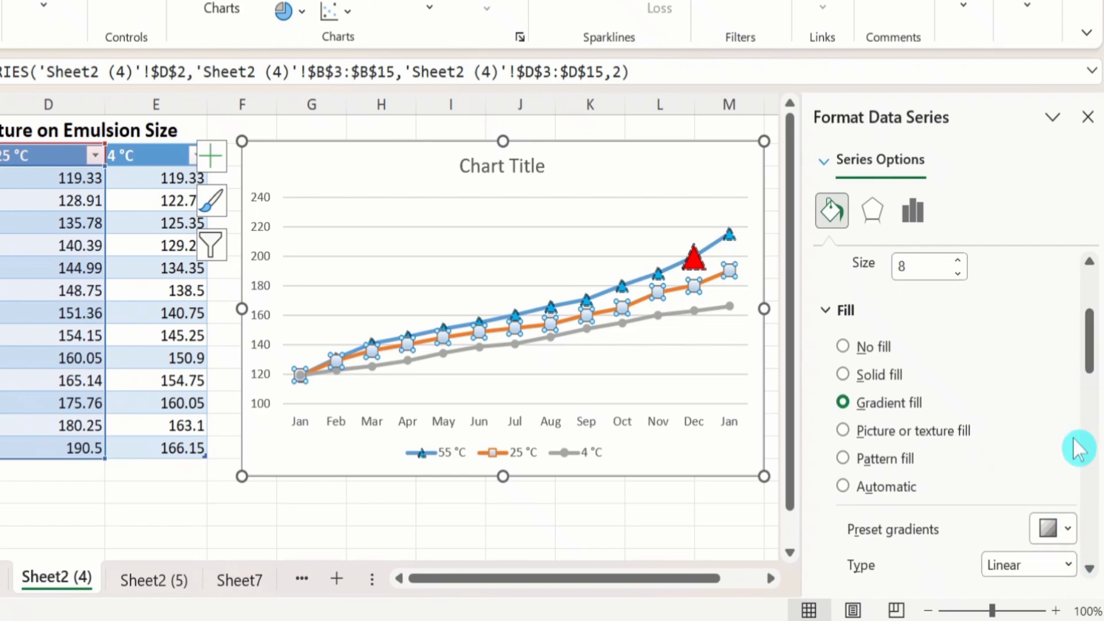
{"action": "left_click", "coordinate": [1068, 530]}
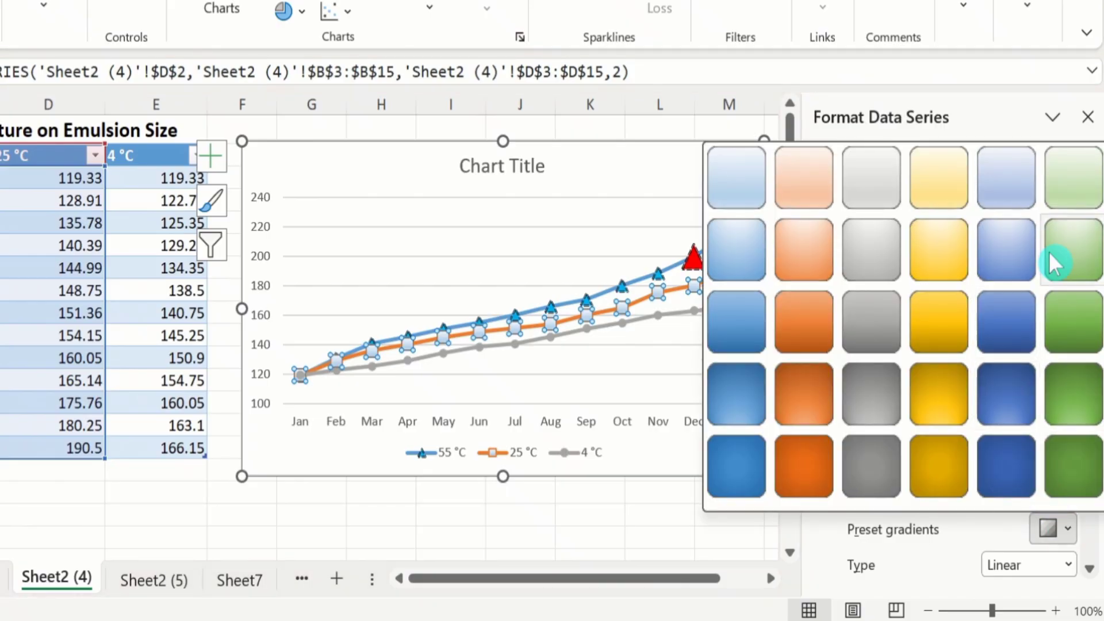
{"action": "left_click", "coordinate": [1068, 244]}
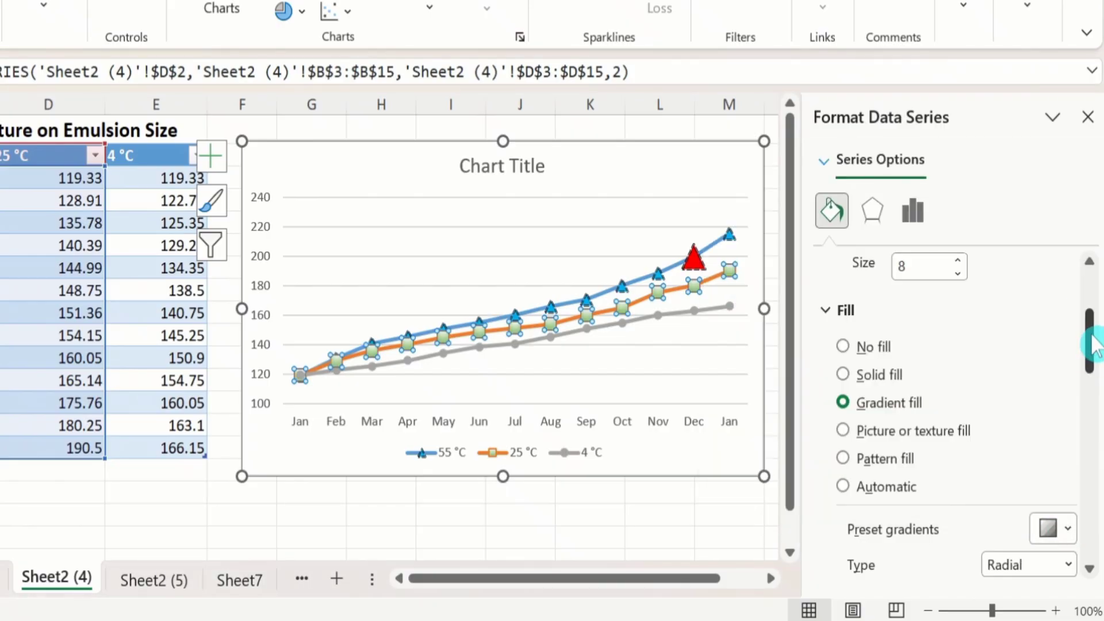
Step: Set the gradient type of the 25 °C series markers to Rectangular
{"action": "left_click_drag", "start_coordinate": [1090, 342], "coordinate": [1096, 368]}
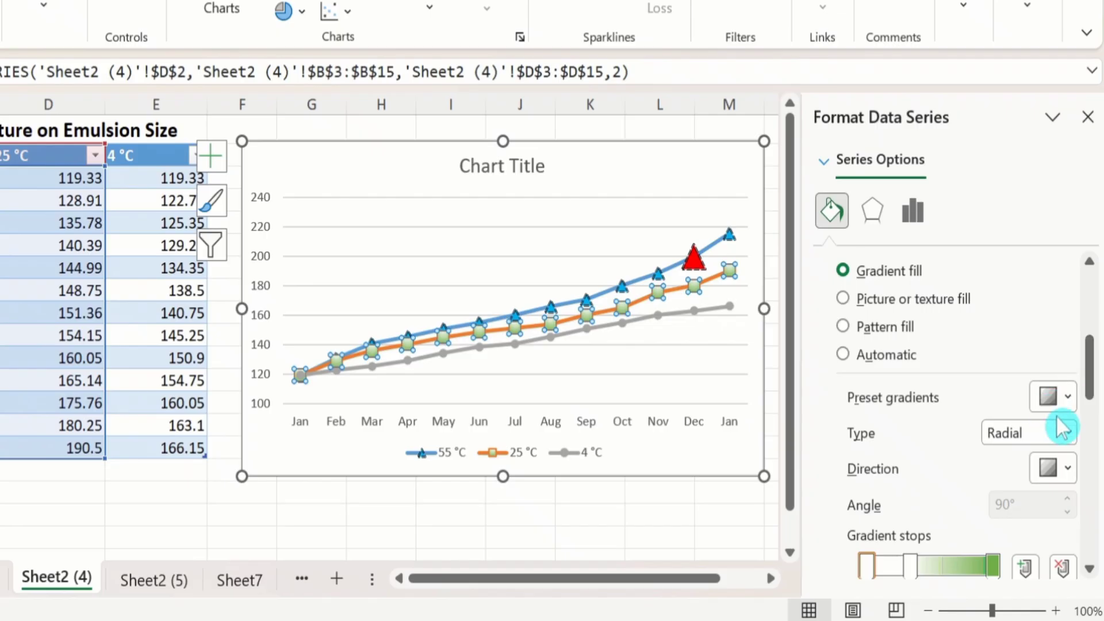
{"action": "left_click", "coordinate": [1069, 434]}
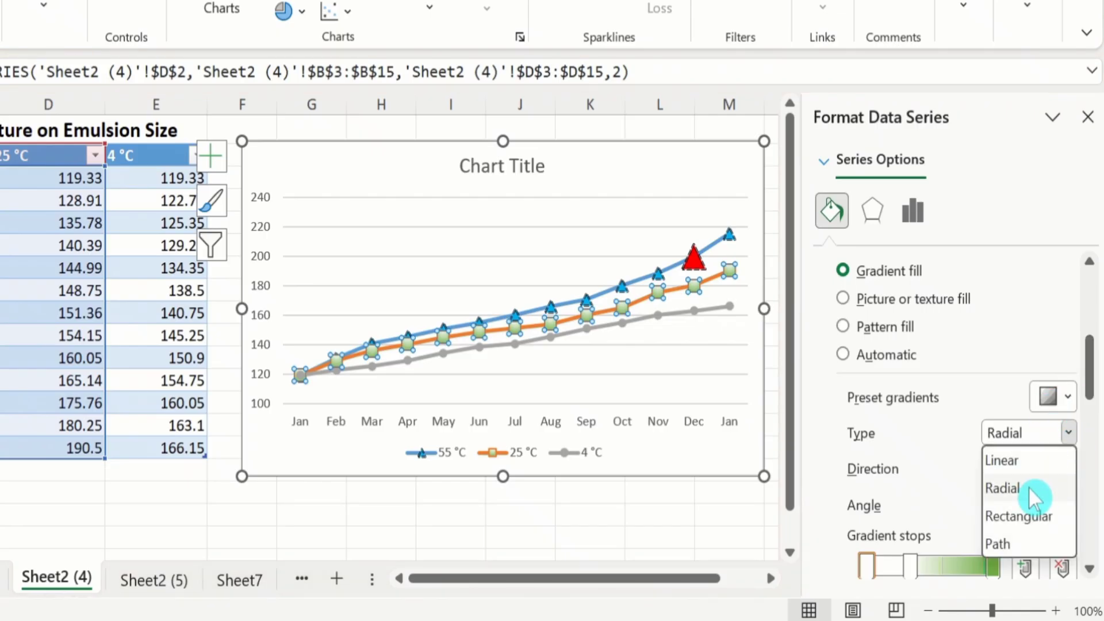
{"action": "left_click", "coordinate": [1024, 516]}
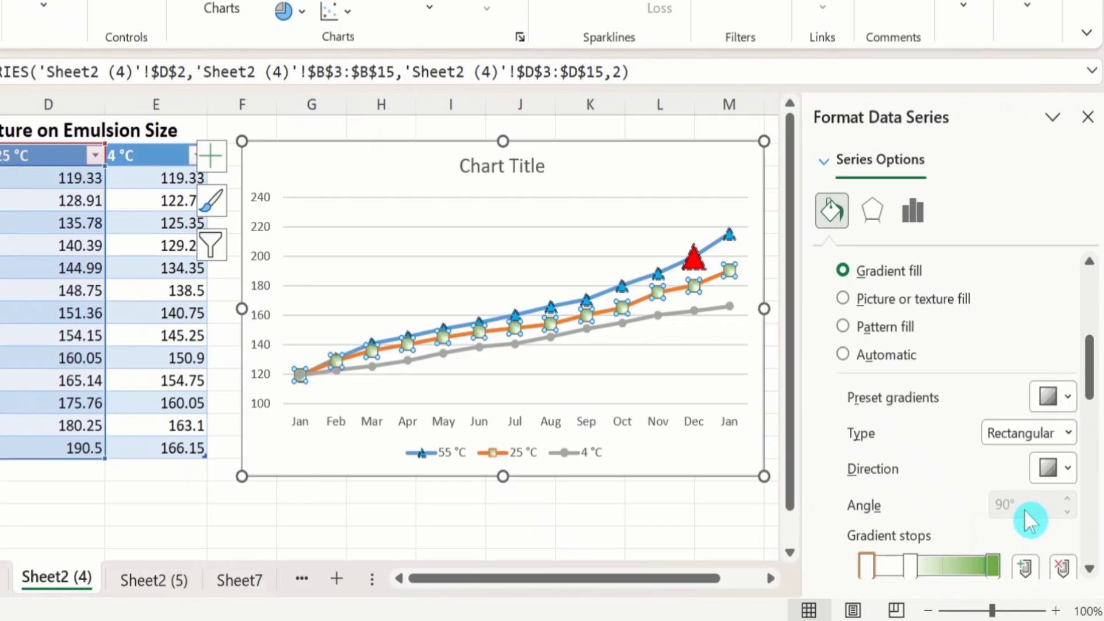
Step: Move the middle gradient stop of the 25 °C marker fill to 29% and color it standard dark red
{"action": "scroll", "coordinate": [1024, 509], "scroll_direction": "down", "scroll_amount": 3}
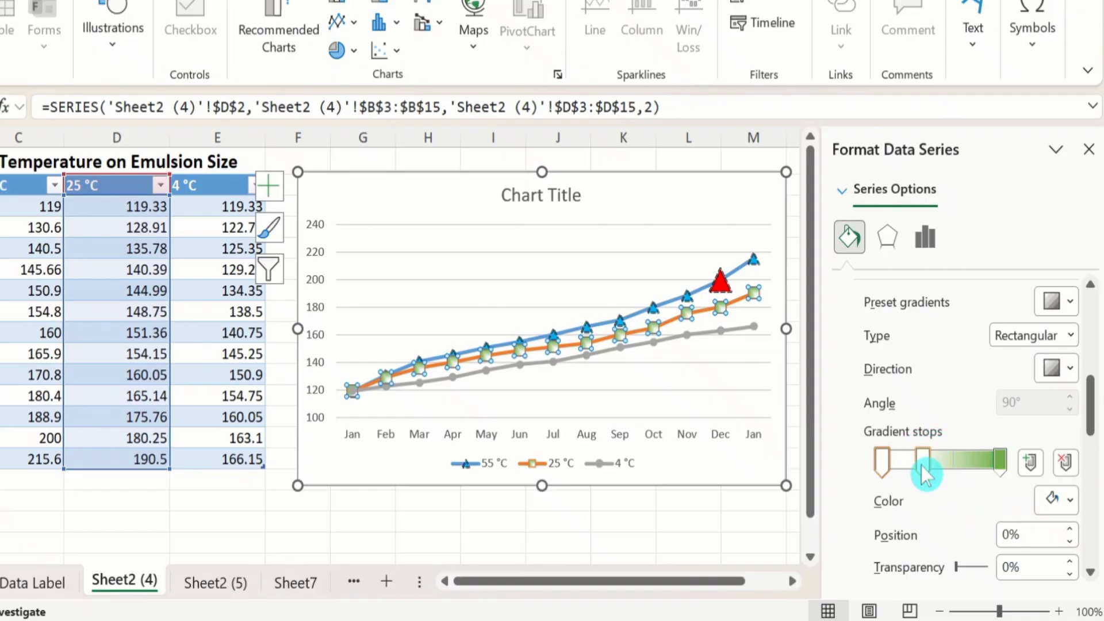
{"action": "left_click_drag", "start_coordinate": [920, 466], "coordinate": [914, 464]}
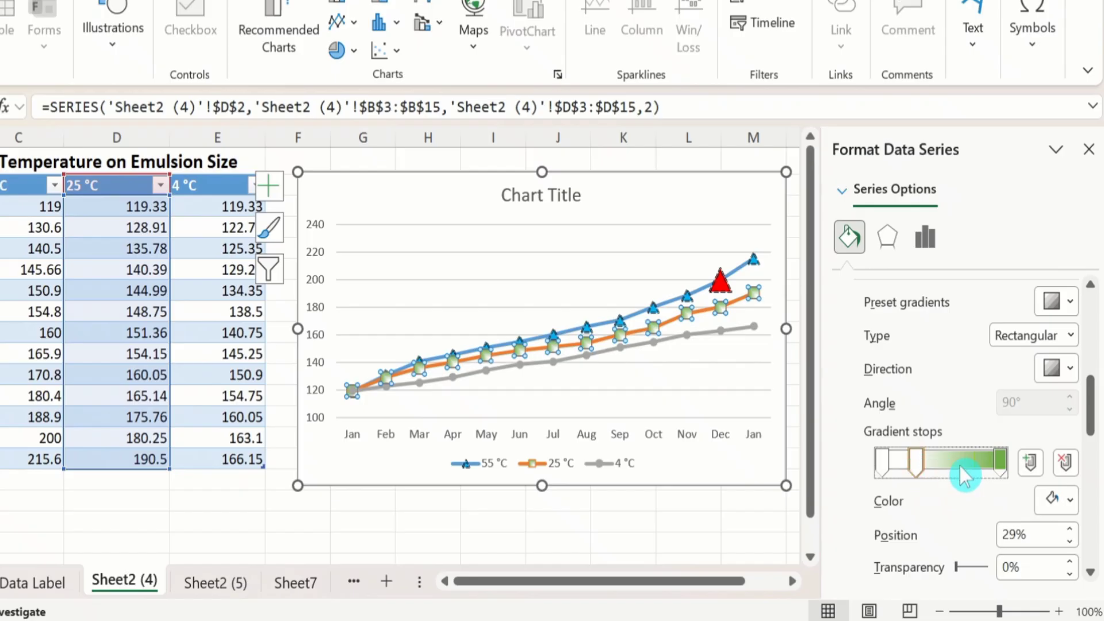
{"action": "left_click", "coordinate": [1073, 503]}
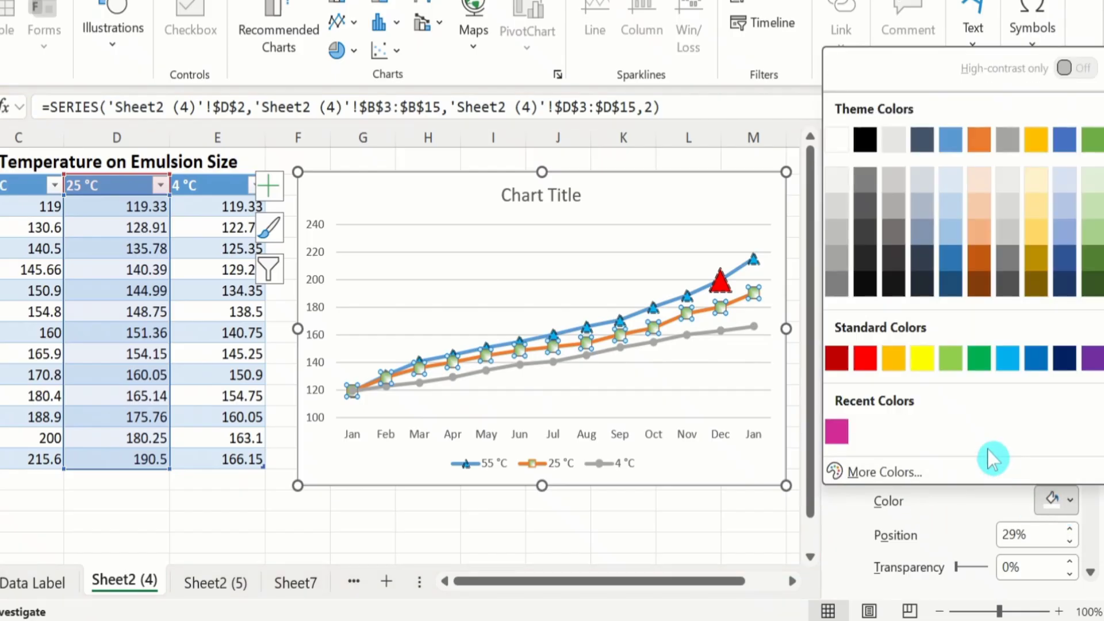
{"action": "left_click", "coordinate": [844, 361]}
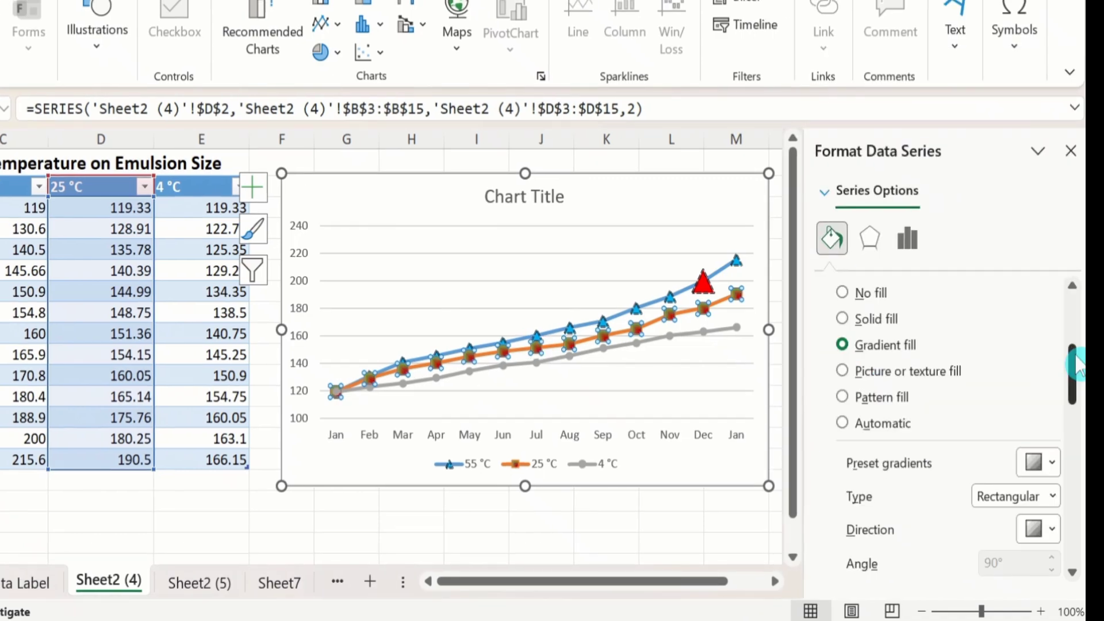
Step: Switch the 25 °C series markers to a pattern fill with light downward diagonal stripes
{"action": "mouse_move", "coordinate": [1076, 363]}
{"action": "left_mouse_down"}
{"action": "mouse_move", "coordinate": [1077, 329]}
{"action": "mouse_move", "coordinate": [1079, 354]}
{"action": "left_mouse_up"}
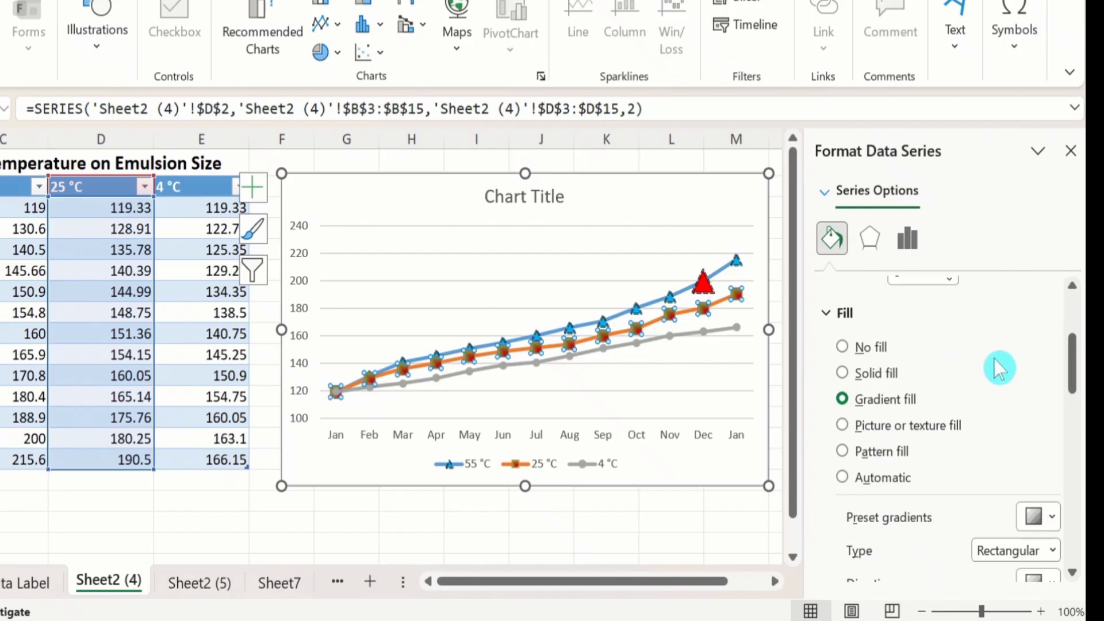
{"action": "left_click", "coordinate": [843, 453]}
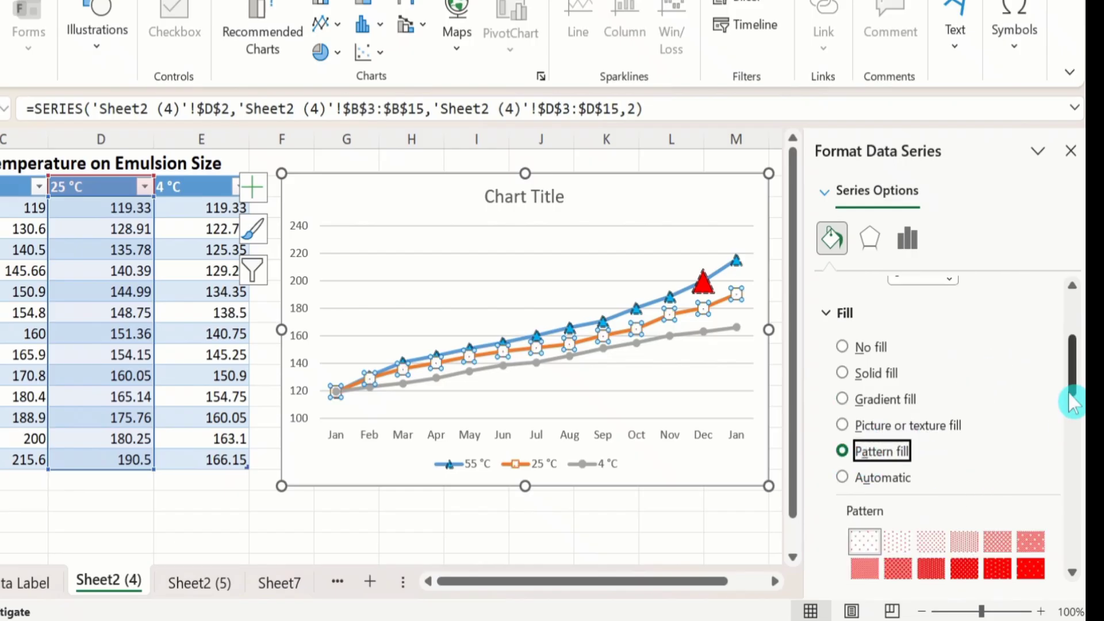
{"action": "left_click_drag", "start_coordinate": [1074, 382], "coordinate": [1076, 416]}
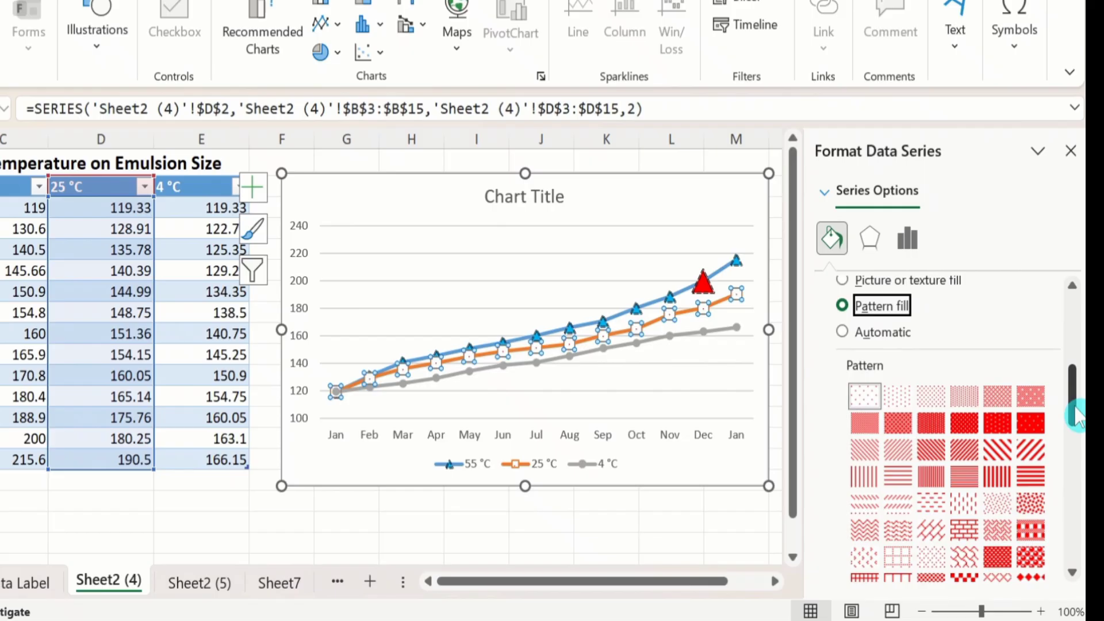
{"action": "left_click", "coordinate": [868, 449]}
Step: Set the foreground color of the 25 °C marker pattern to standard dark red and deselect the chart
{"action": "mouse_move", "coordinate": [1072, 397]}
{"action": "left_mouse_down"}
{"action": "mouse_move", "coordinate": [1072, 386]}
{"action": "mouse_move", "coordinate": [1091, 463]}
{"action": "left_mouse_up"}
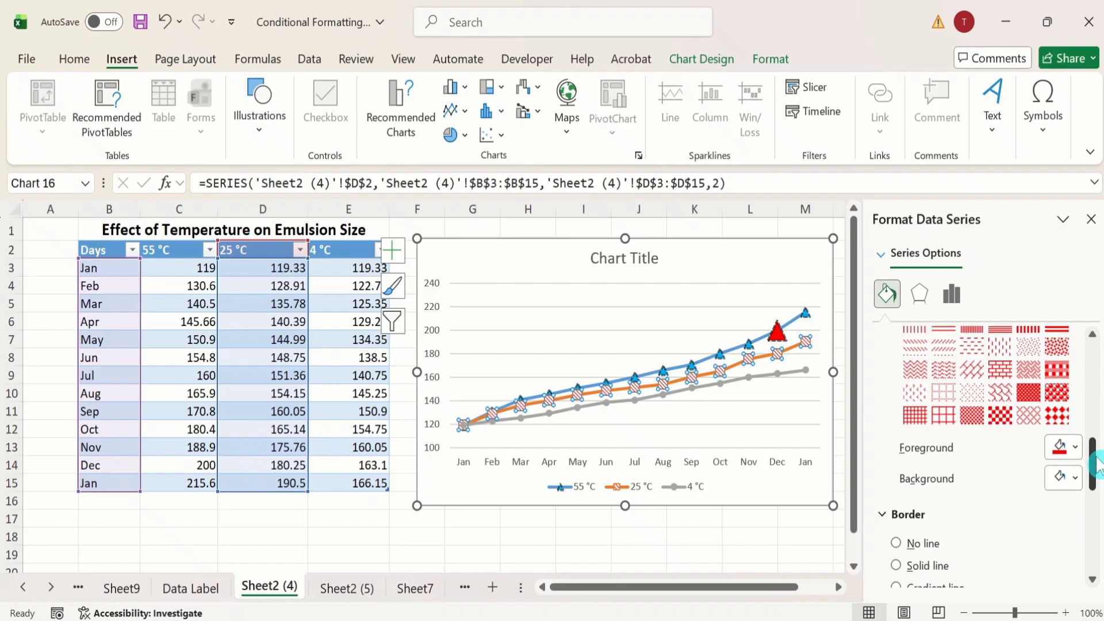
{"action": "left_click", "coordinate": [1074, 449]}
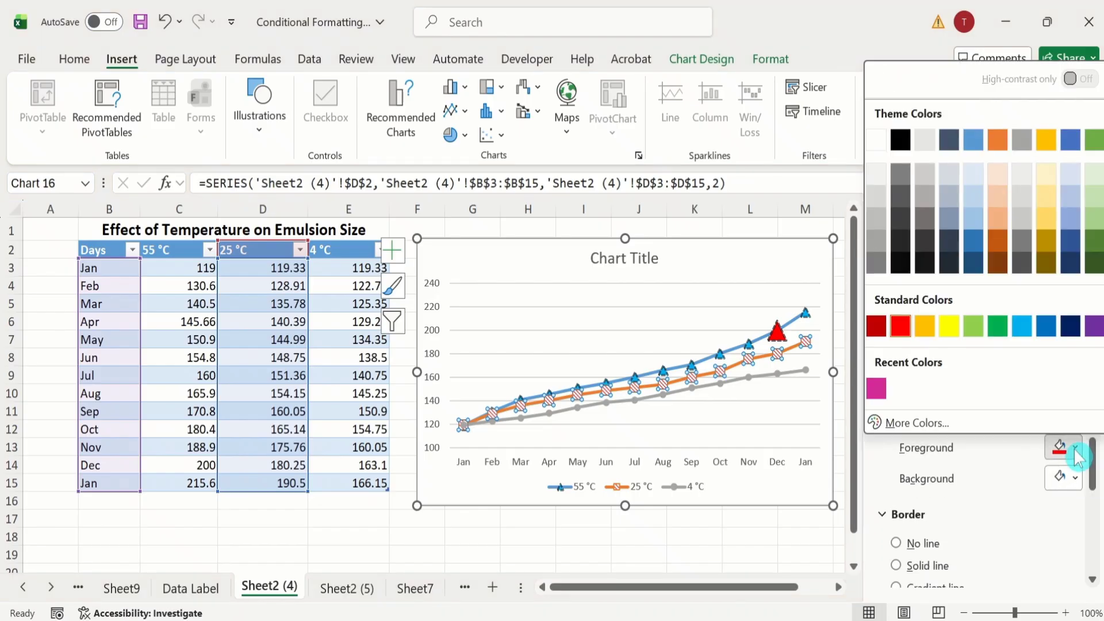
{"action": "left_click", "coordinate": [876, 332]}
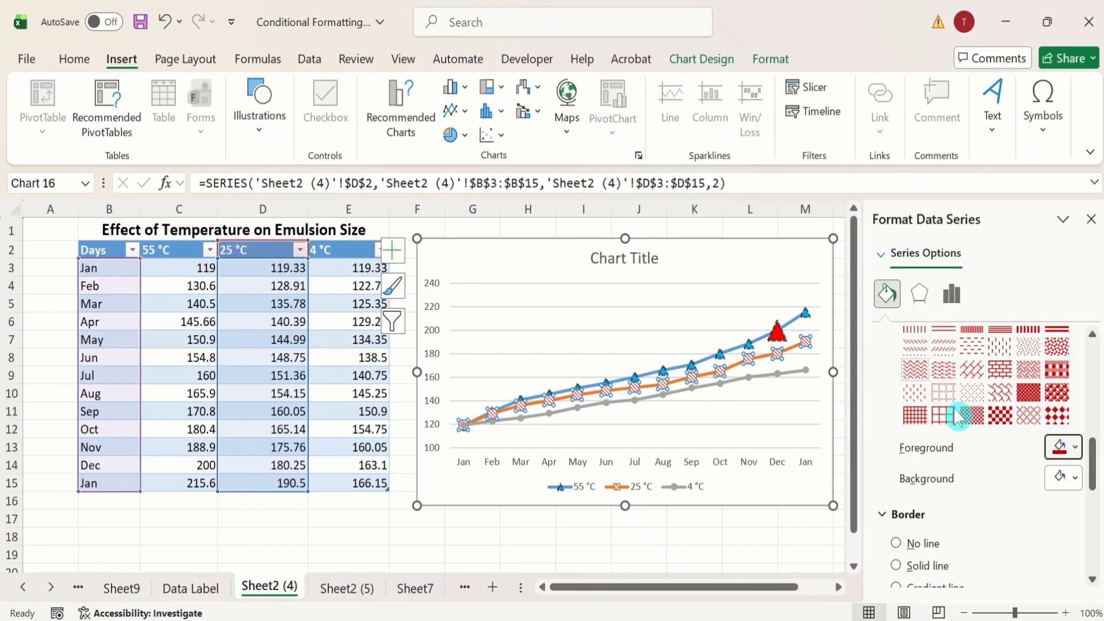
{"action": "left_click", "coordinate": [802, 536]}
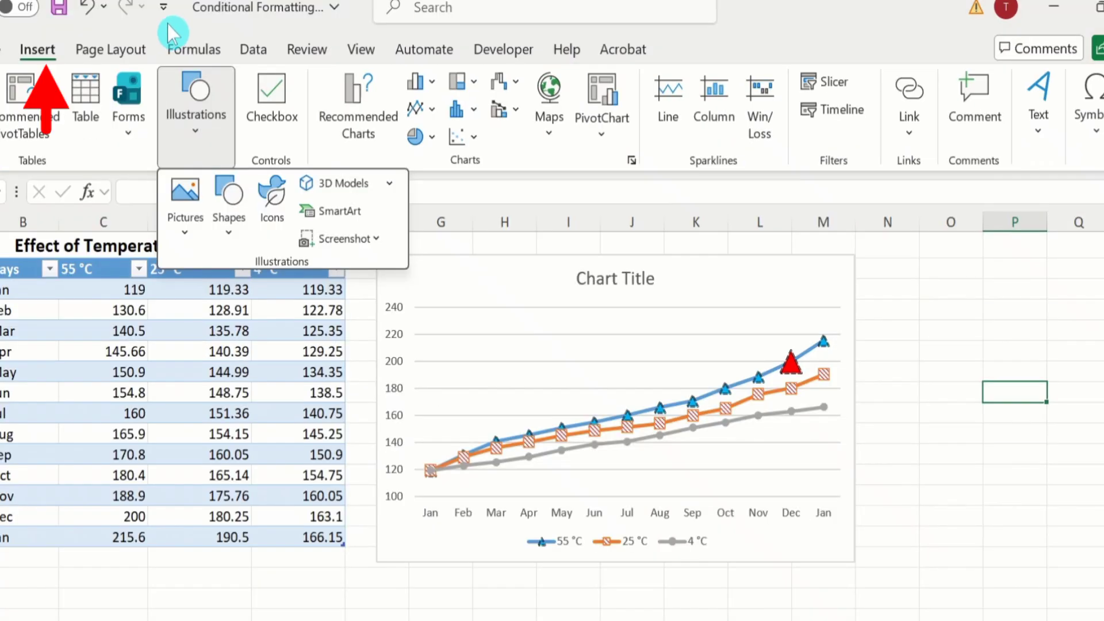
Step: Draw a six-pointed star shape about 0.58" by 0.58" on the empty cells beside the chart, around column O
{"action": "left_click", "coordinate": [167, 24]}
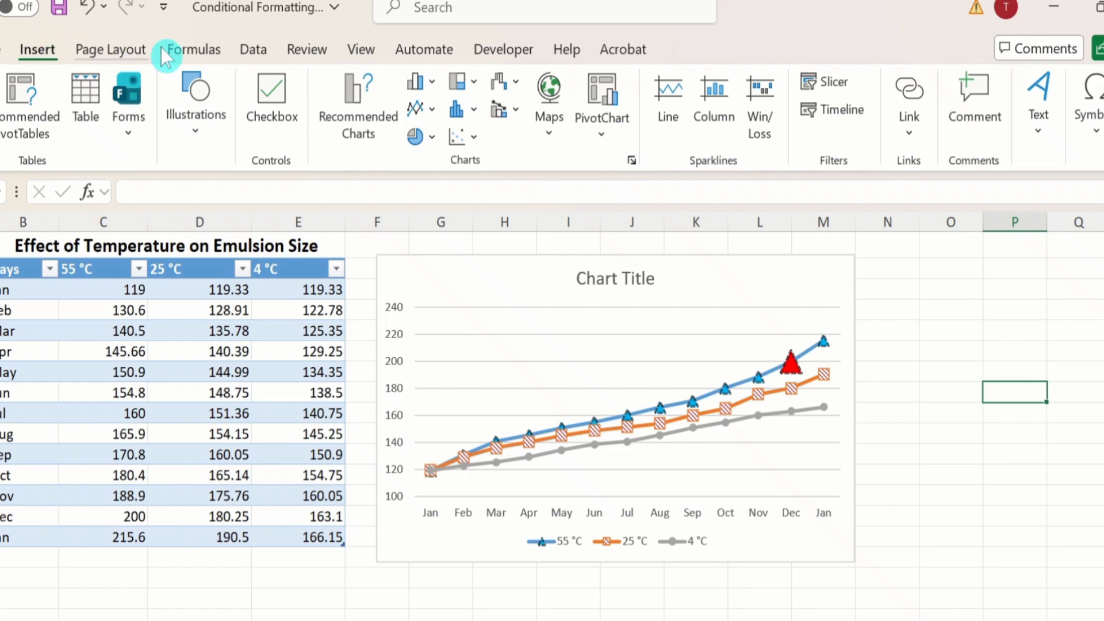
{"action": "left_click", "coordinate": [198, 139]}
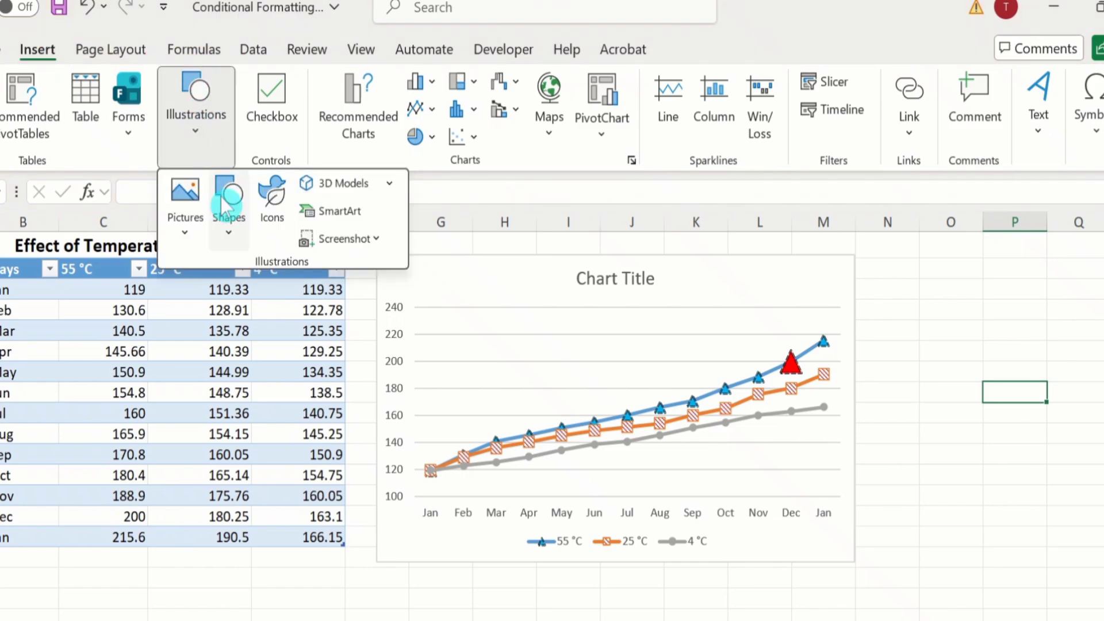
{"action": "left_click", "coordinate": [230, 236]}
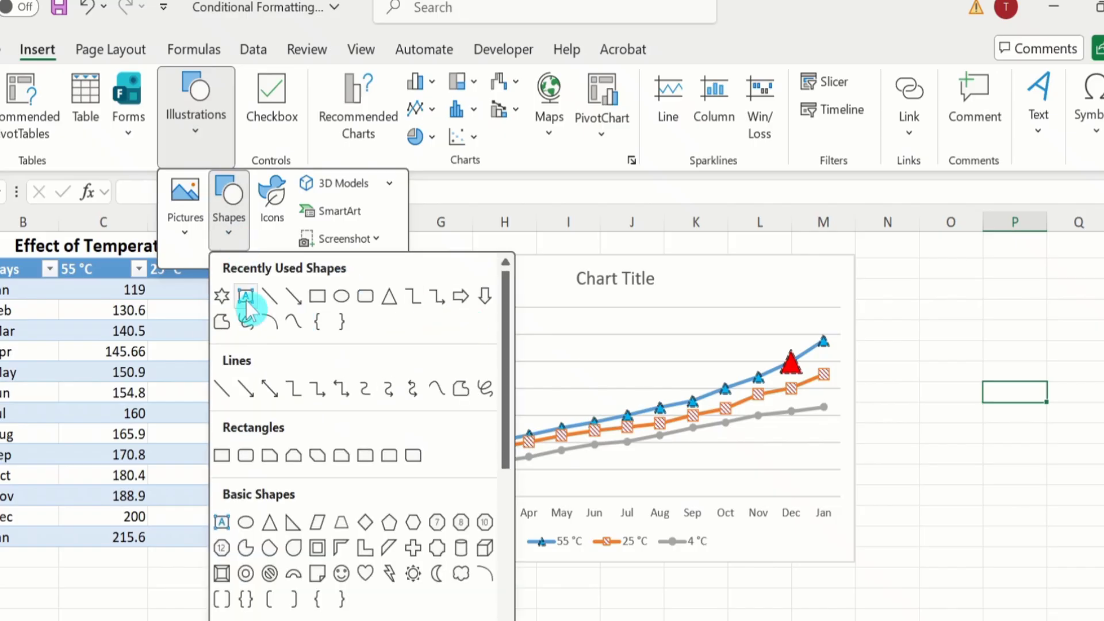
{"action": "left_click", "coordinate": [223, 295]}
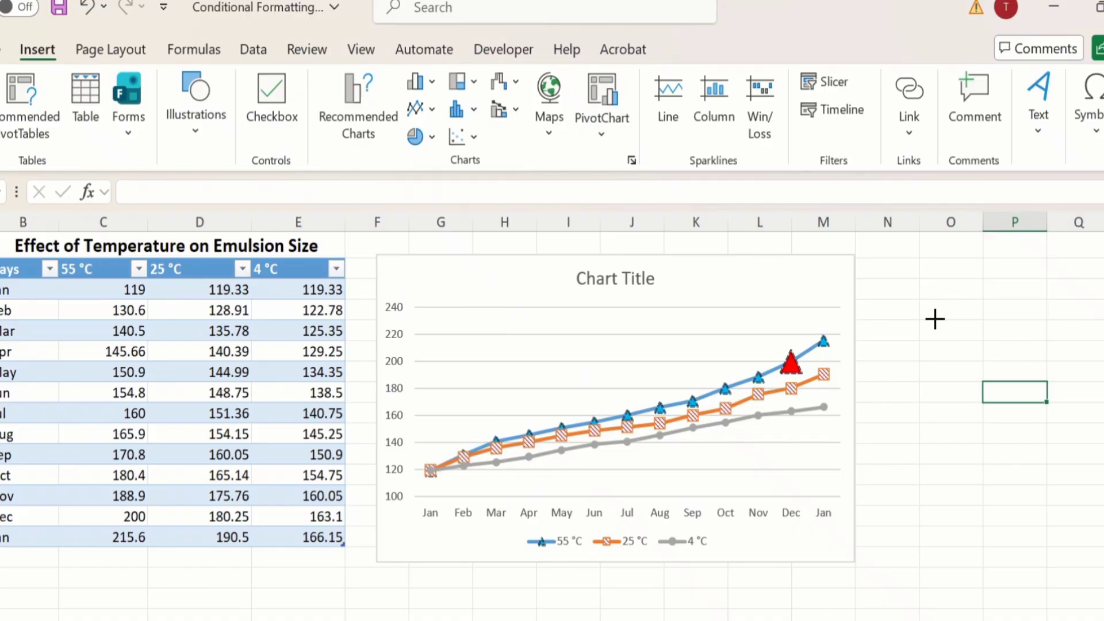
{"action": "left_click_drag", "start_coordinate": [935, 319], "coordinate": [991, 379]}
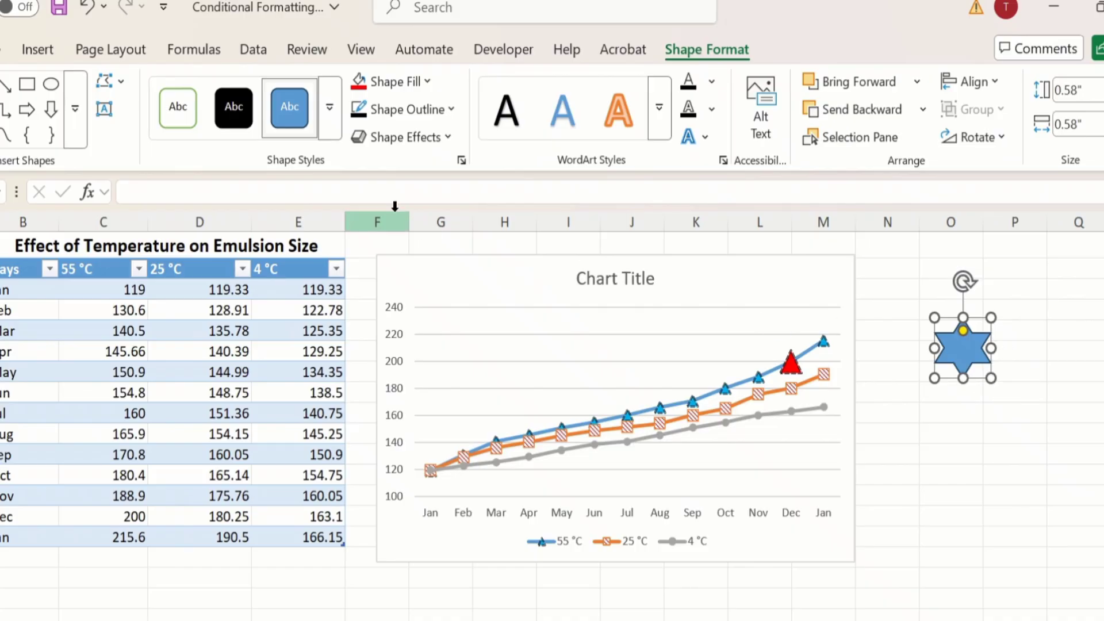
Step: Fill the six-pointed star with standard red and deselect it
{"action": "left_click", "coordinate": [427, 82]}
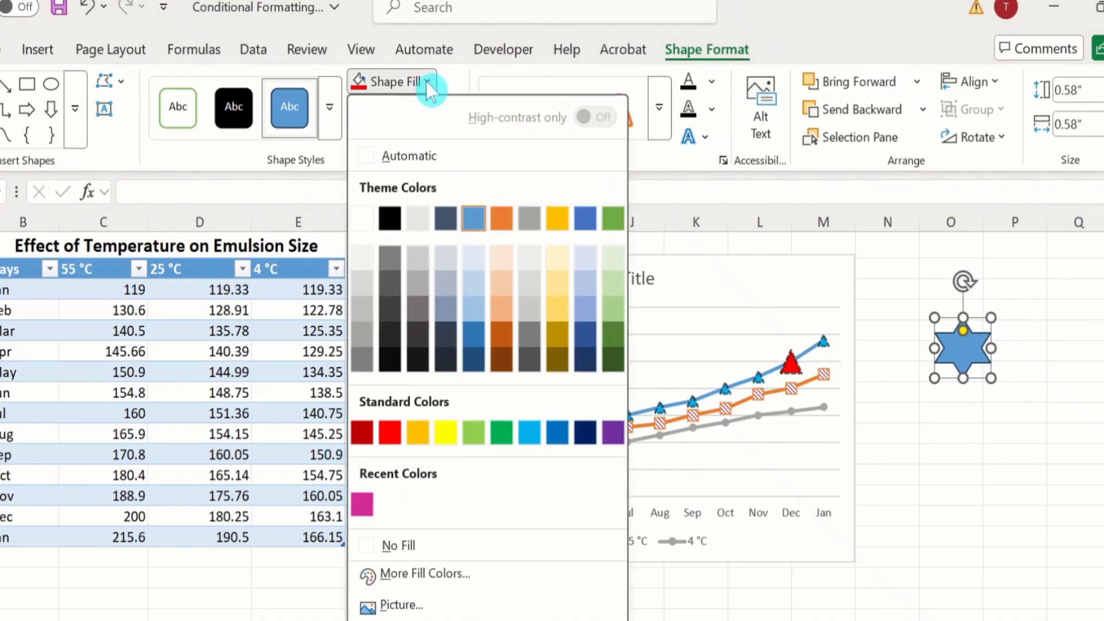
{"action": "left_click", "coordinate": [392, 430]}
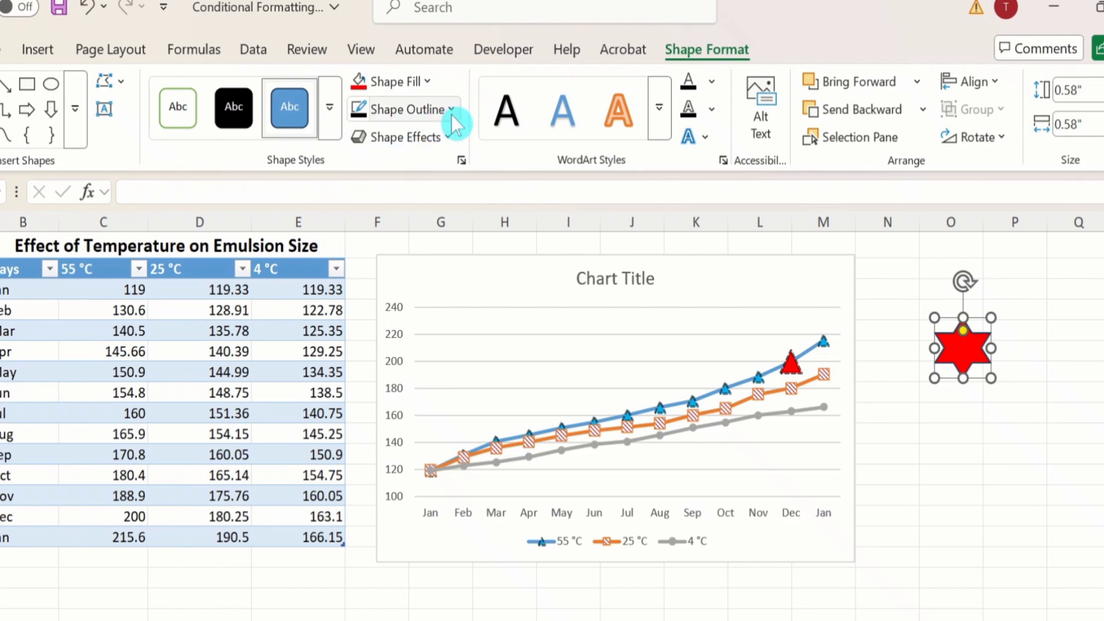
{"action": "left_click", "coordinate": [930, 454]}
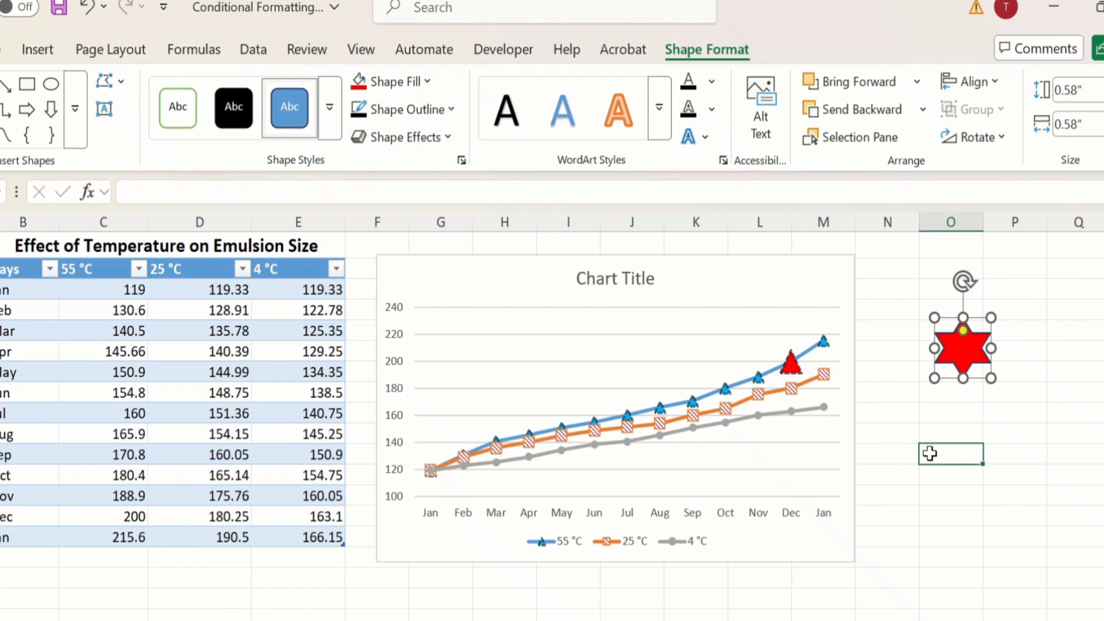
Step: Copy the red star, paste it as a picture at cell N10, and select the pasted picture
{"action": "left_click", "coordinate": [955, 339]}
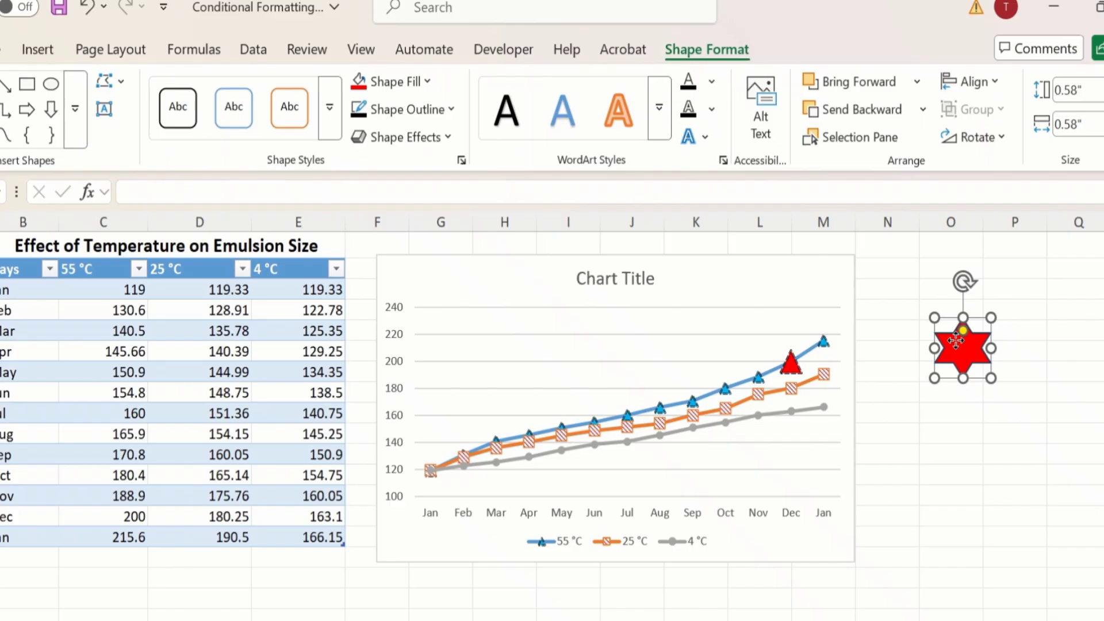
{"action": "right_click", "coordinate": [954, 339]}
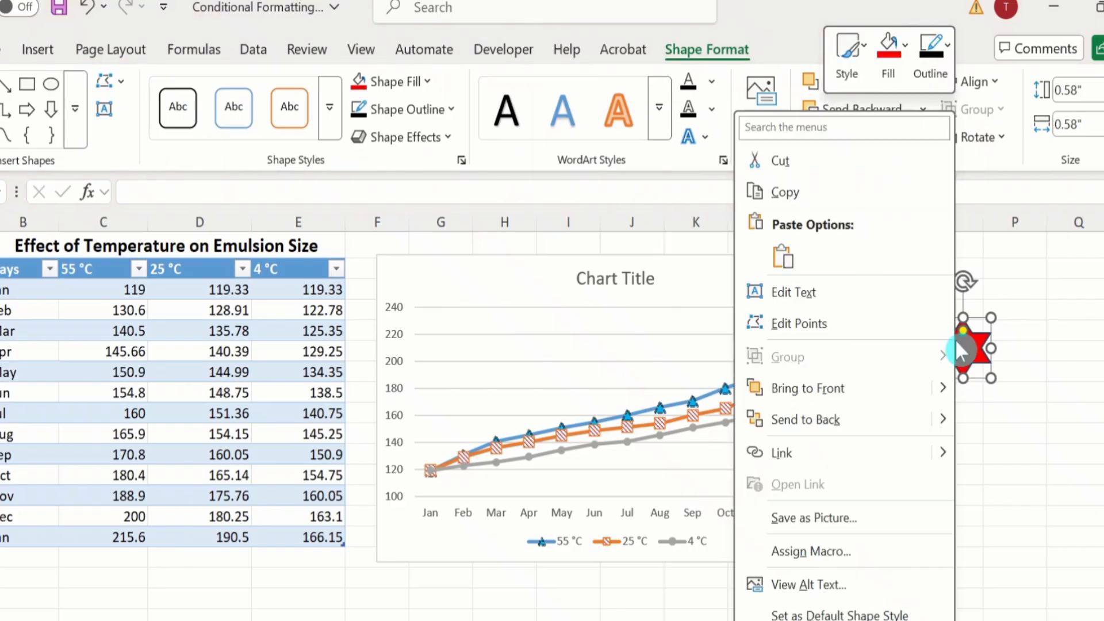
{"action": "left_click", "coordinate": [833, 194]}
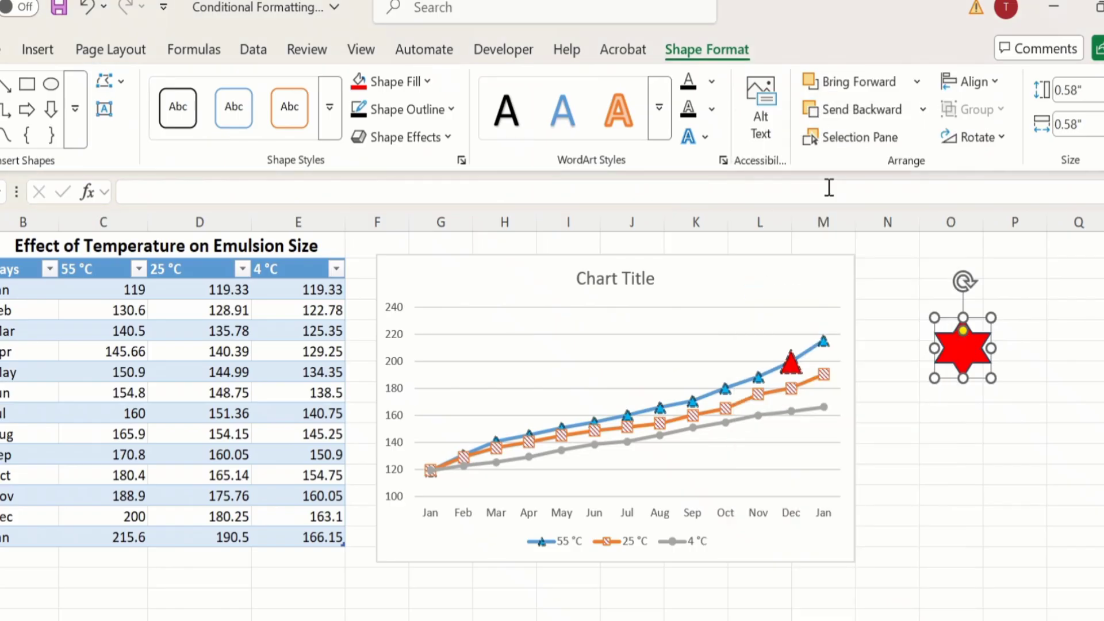
{"action": "left_click", "coordinate": [899, 436]}
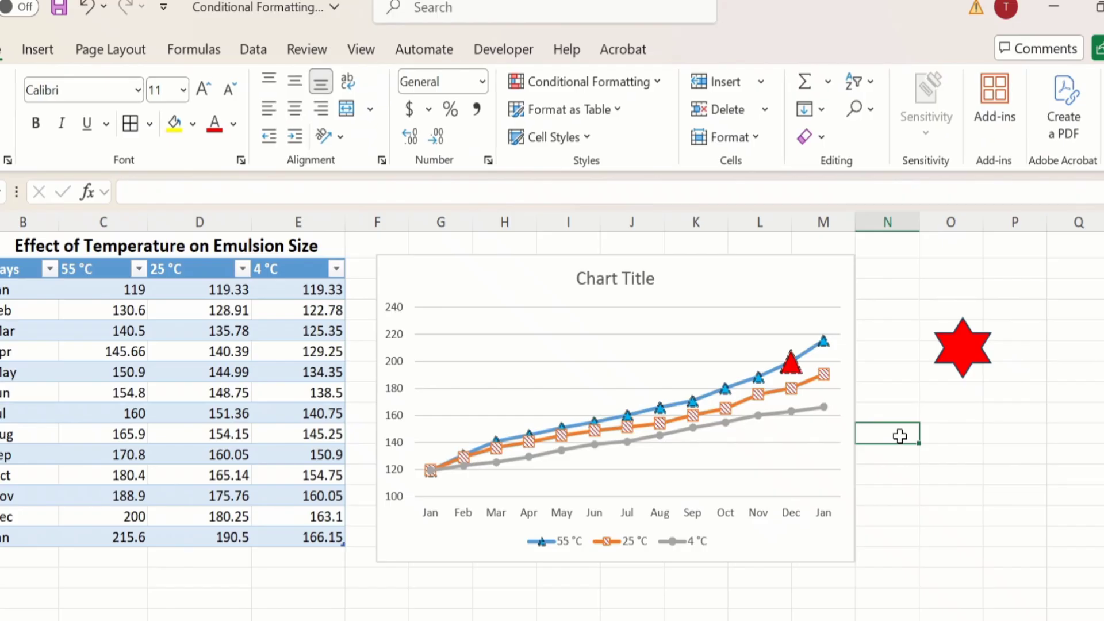
{"action": "right_click", "coordinate": [900, 436]}
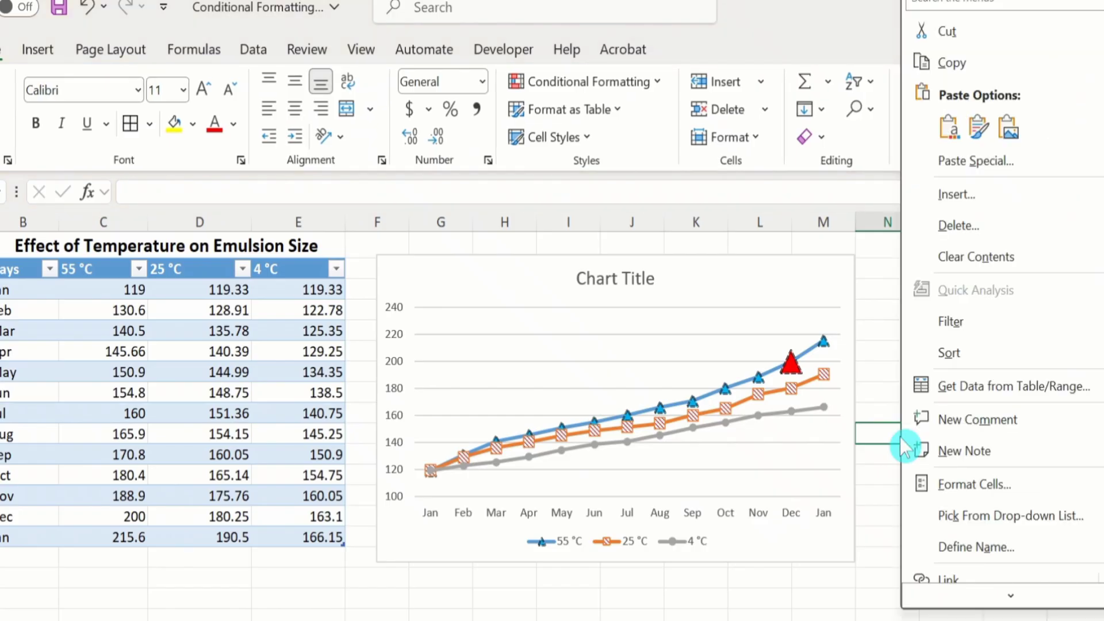
{"action": "left_click", "coordinate": [1010, 130]}
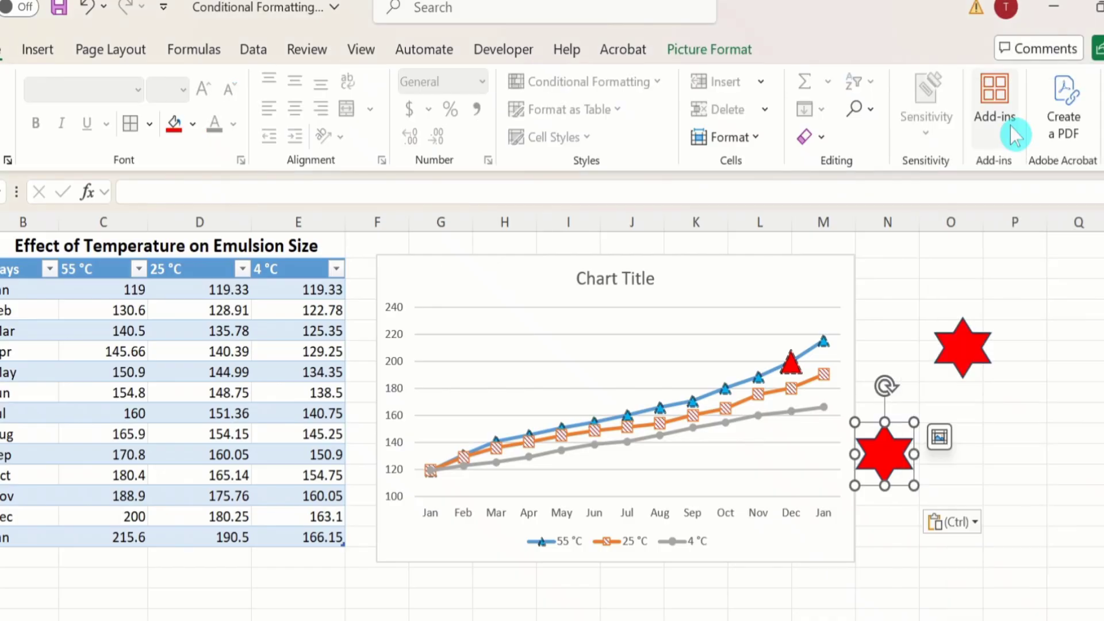
{"action": "left_click", "coordinate": [1016, 476]}
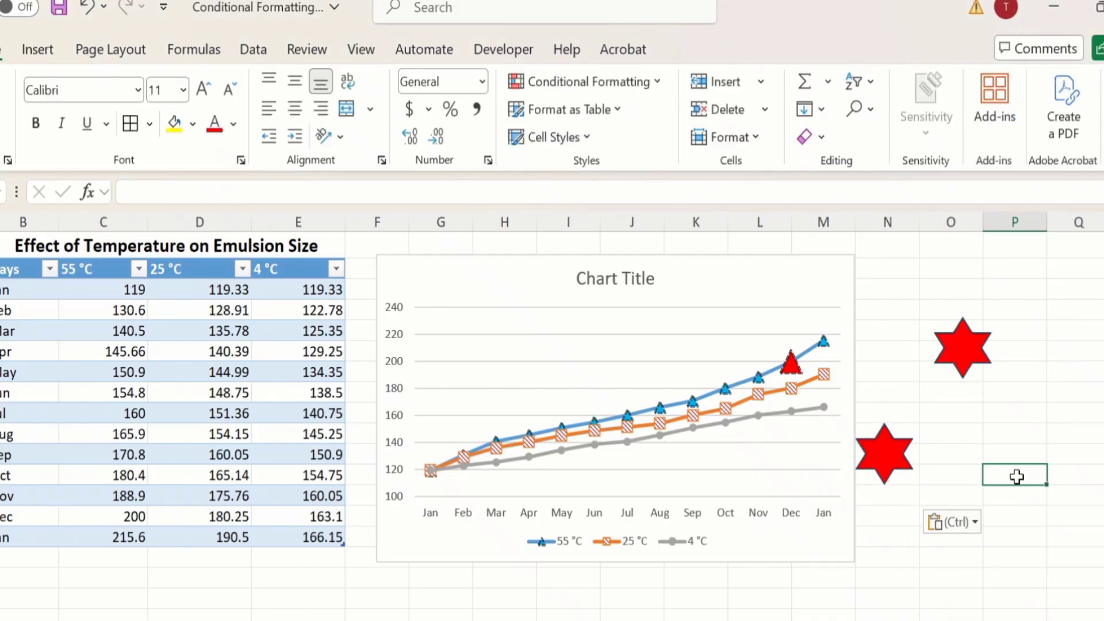
{"action": "left_click", "coordinate": [885, 446]}
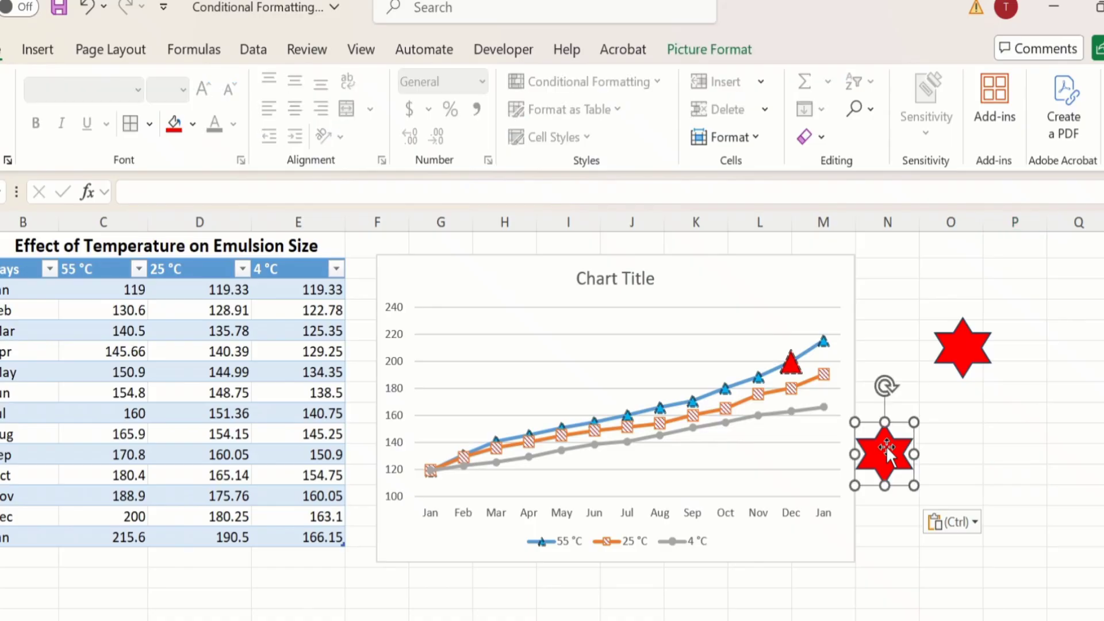
Step: Copy the pasted star picture and open the data series formatting for the 4 °C line
{"action": "right_click", "coordinate": [885, 446]}
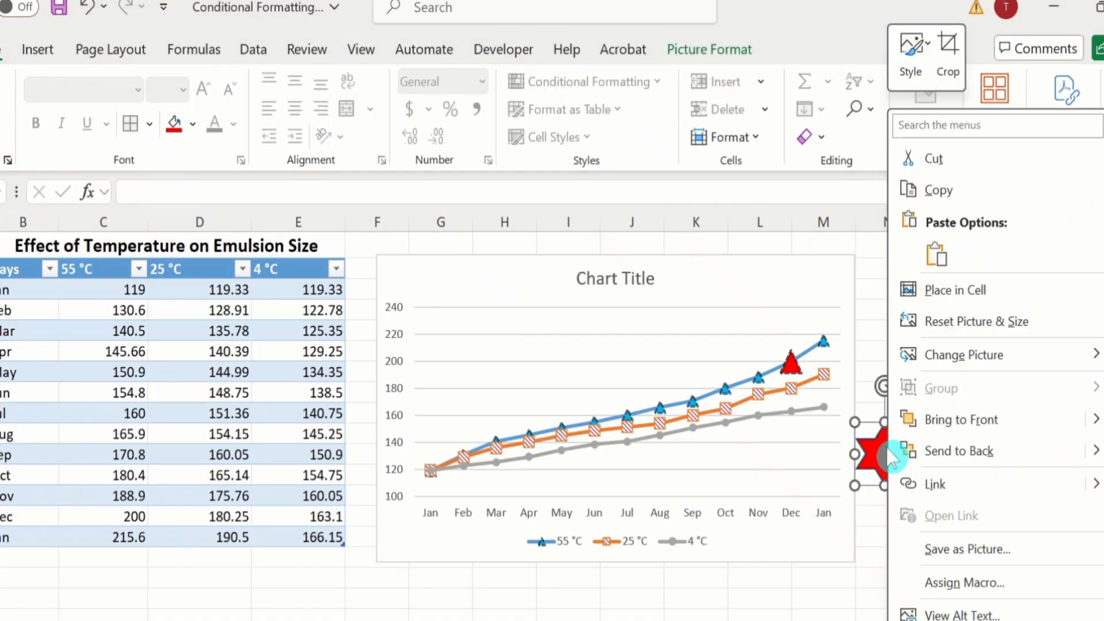
{"action": "left_click", "coordinate": [940, 190]}
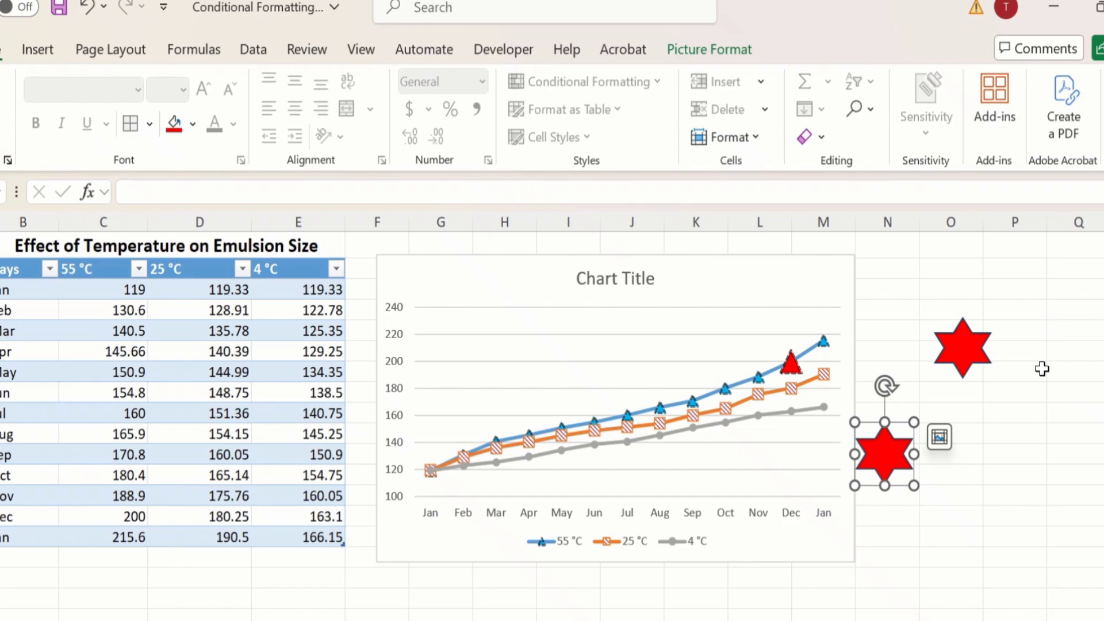
{"action": "left_click", "coordinate": [794, 424]}
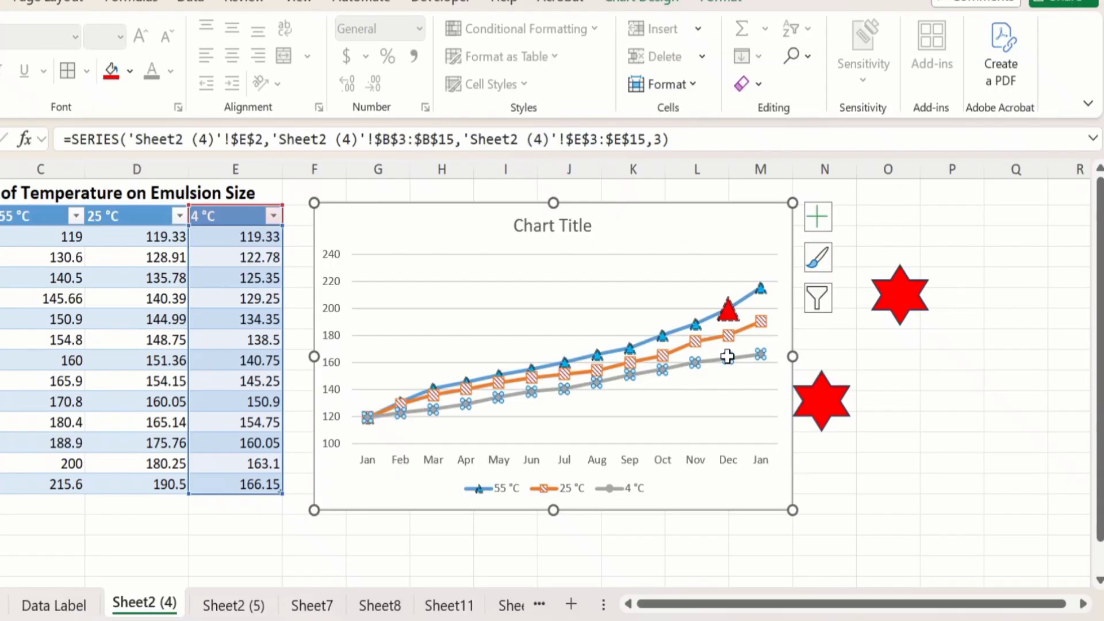
{"action": "right_click", "coordinate": [791, 410]}
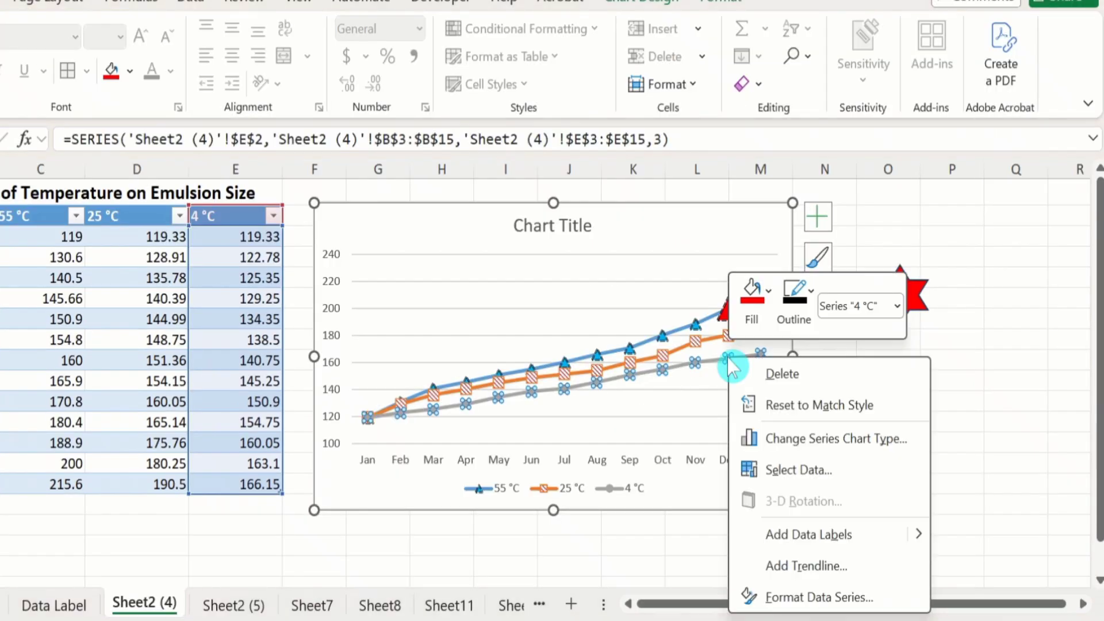
{"action": "left_click", "coordinate": [799, 595]}
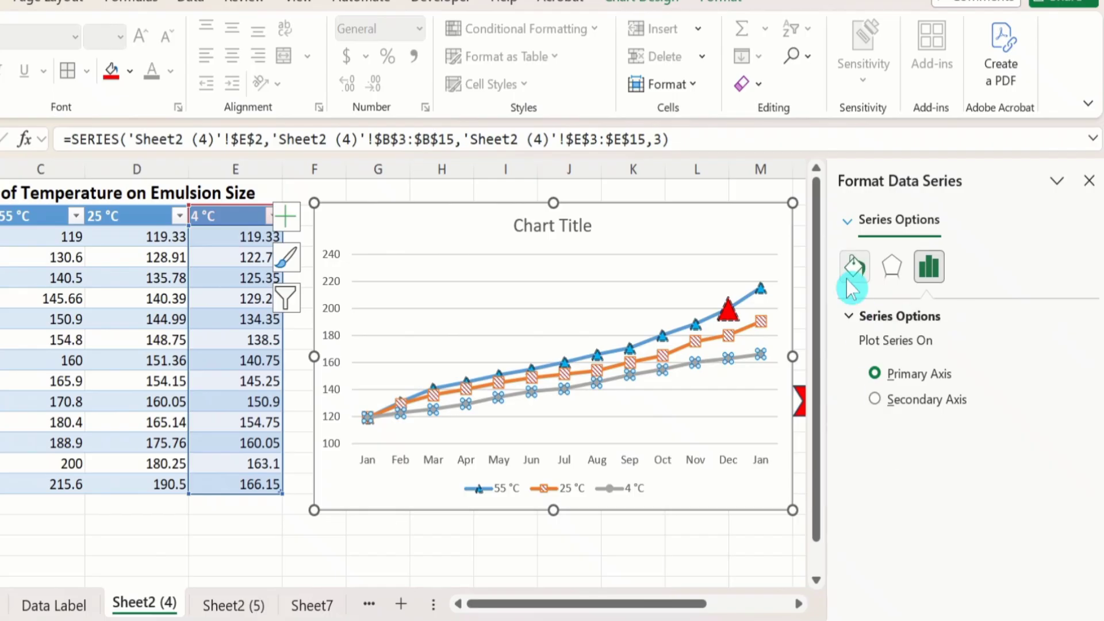
Step: Fill the 4 °C series markers with the copied star picture from the clipboard
{"action": "left_click", "coordinate": [854, 277]}
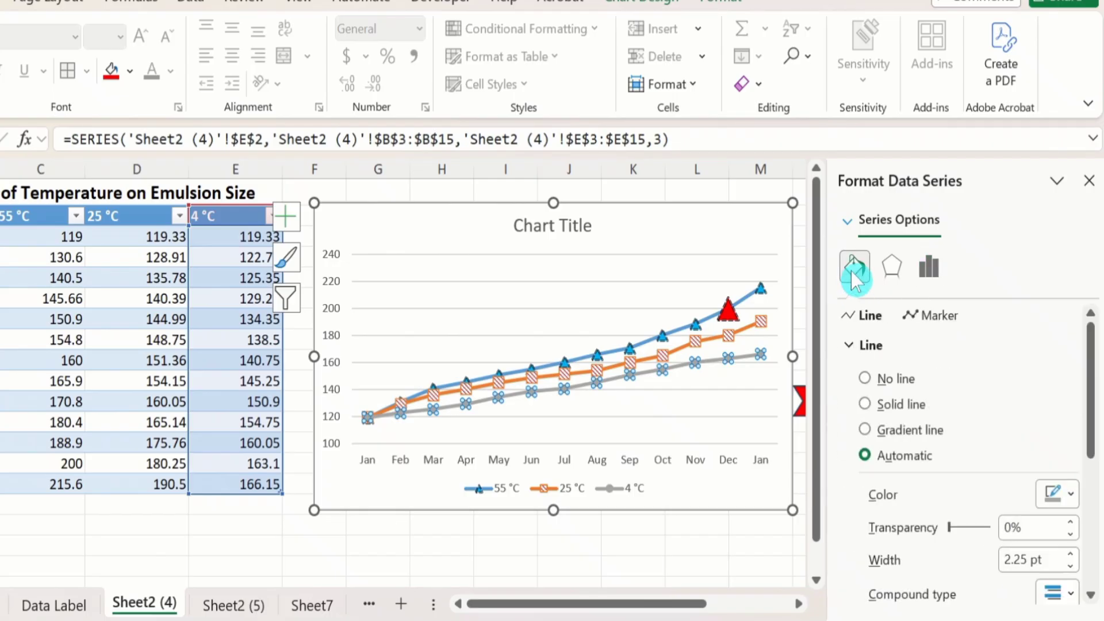
{"action": "left_click", "coordinate": [936, 319]}
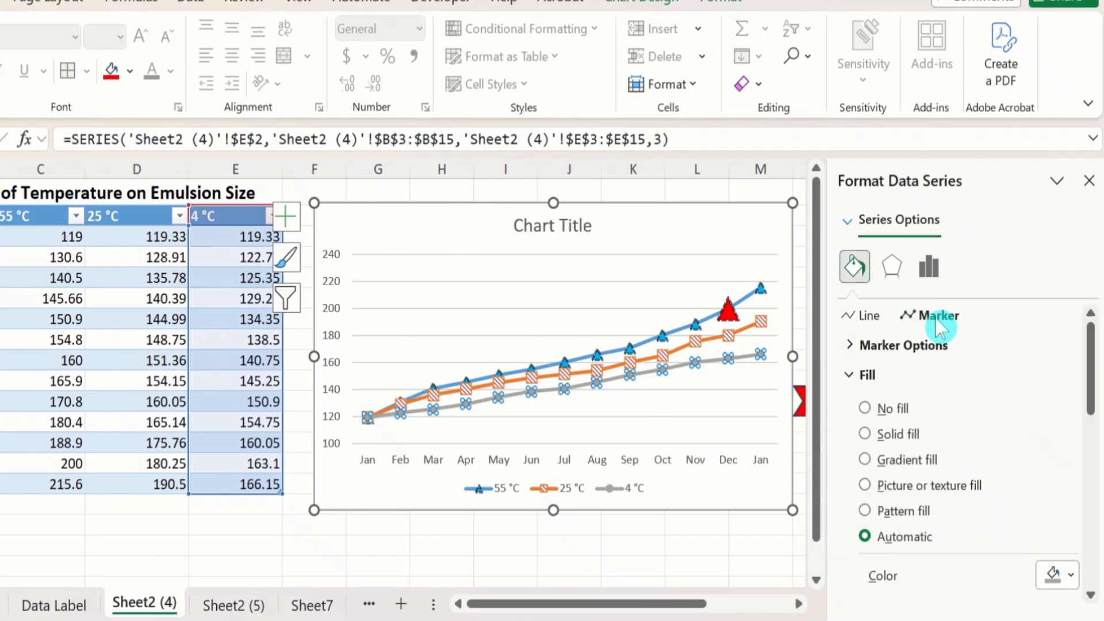
{"action": "left_click", "coordinate": [898, 346]}
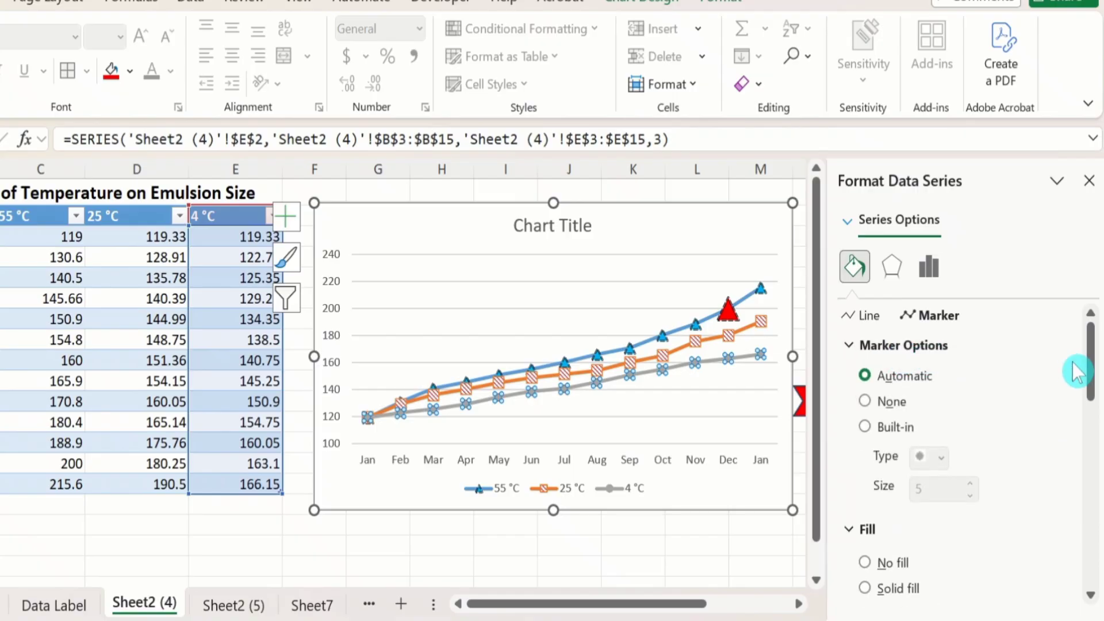
{"action": "left_click_drag", "start_coordinate": [1092, 361], "coordinate": [1092, 424]}
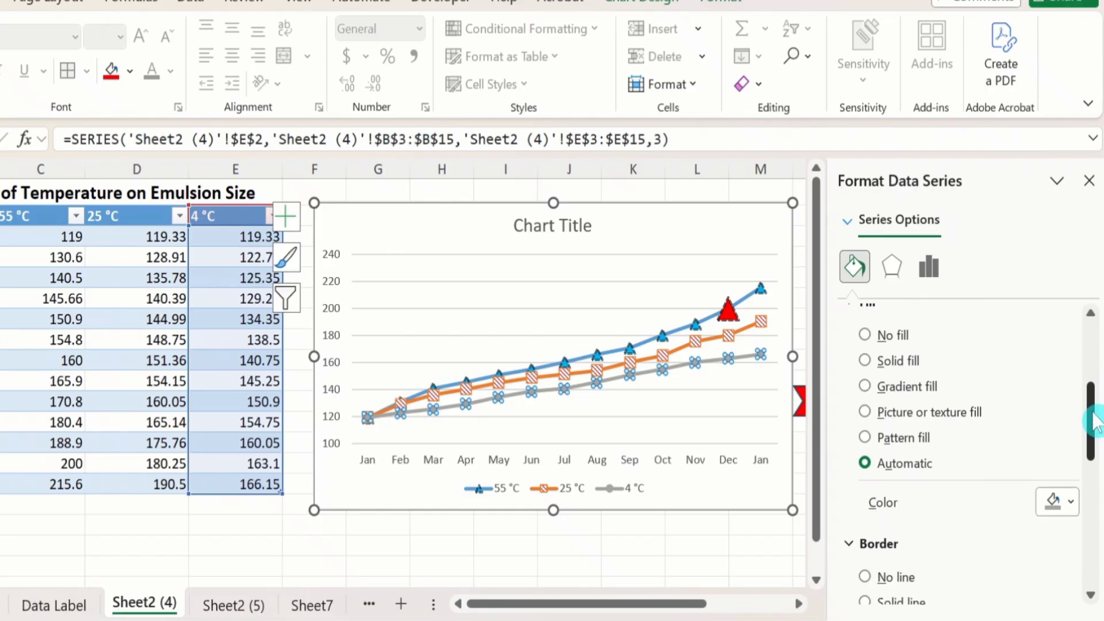
{"action": "left_click", "coordinate": [865, 412]}
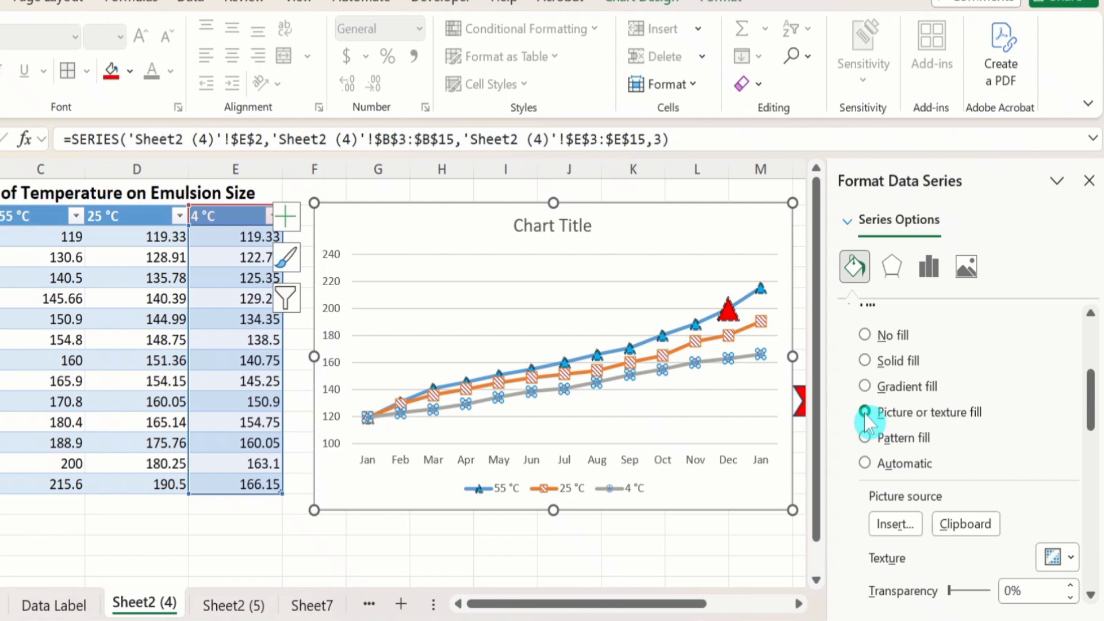
{"action": "left_click", "coordinate": [972, 523]}
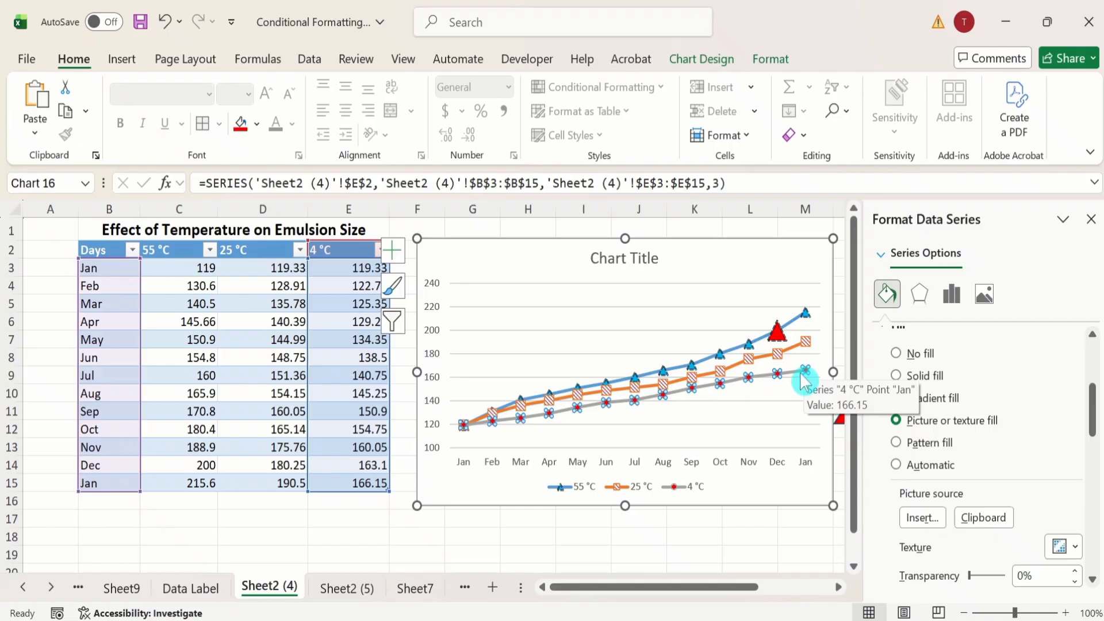
Step: Set the size of the 4 °C series markers to 14
{"action": "left_click_drag", "start_coordinate": [1092, 418], "coordinate": [1095, 386]}
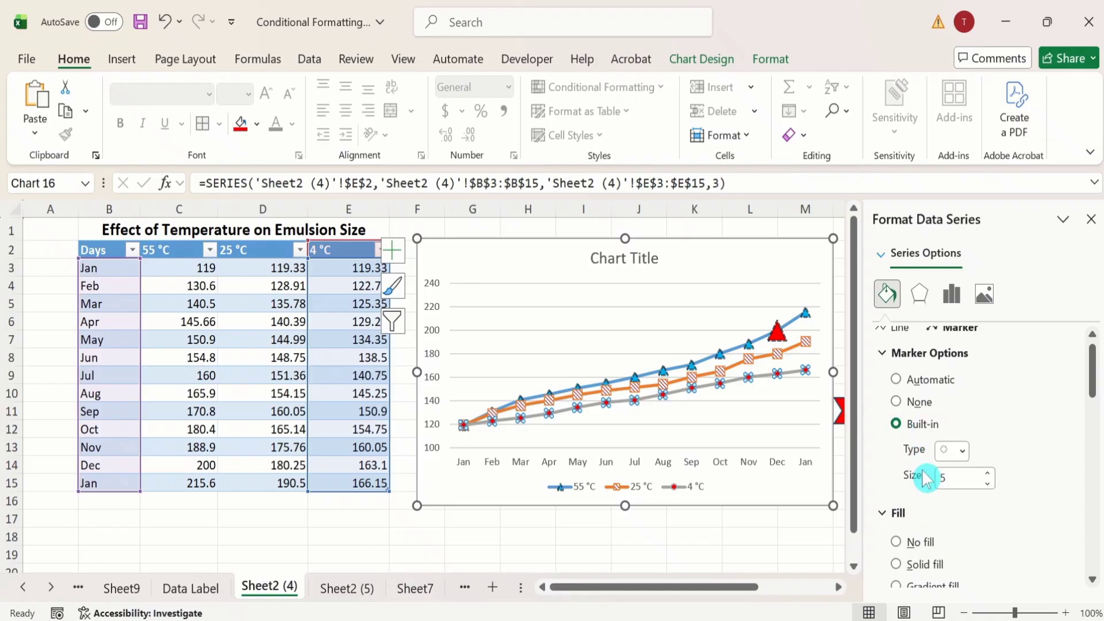
{"action": "left_click", "coordinate": [987, 472]}
{"action": "left_click", "coordinate": [987, 472]}
{"action": "left_click", "coordinate": [987, 472]}
{"action": "left_click", "coordinate": [987, 472]}
{"action": "left_click", "coordinate": [987, 472]}
{"action": "left_click", "coordinate": [987, 471]}
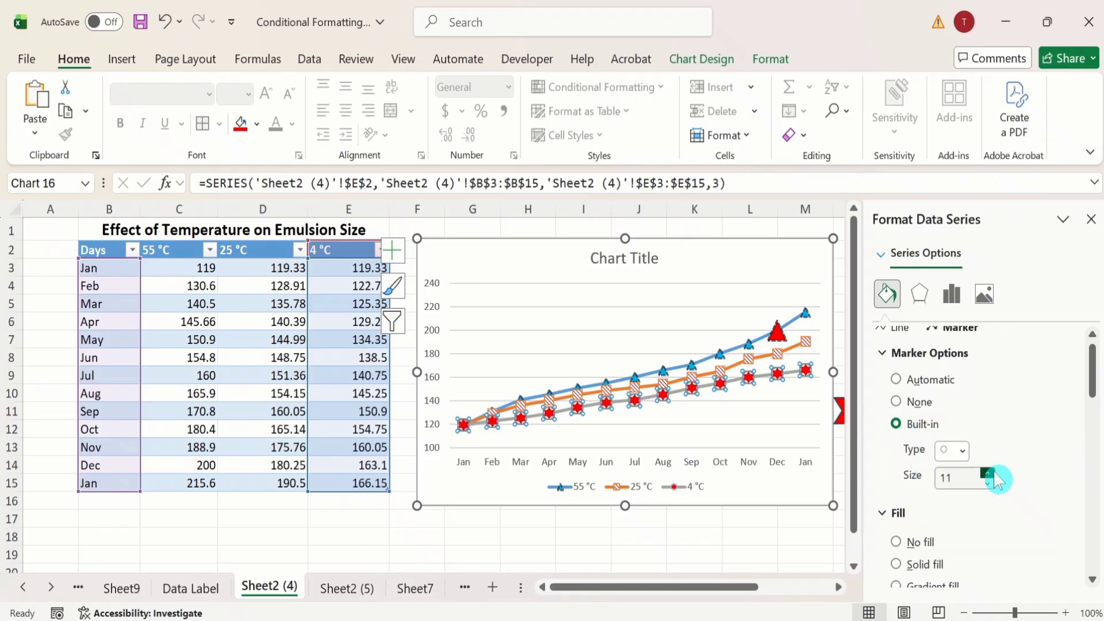
{"action": "left_click", "coordinate": [988, 473]}
{"action": "left_click", "coordinate": [988, 473]}
{"action": "left_click", "coordinate": [988, 473]}
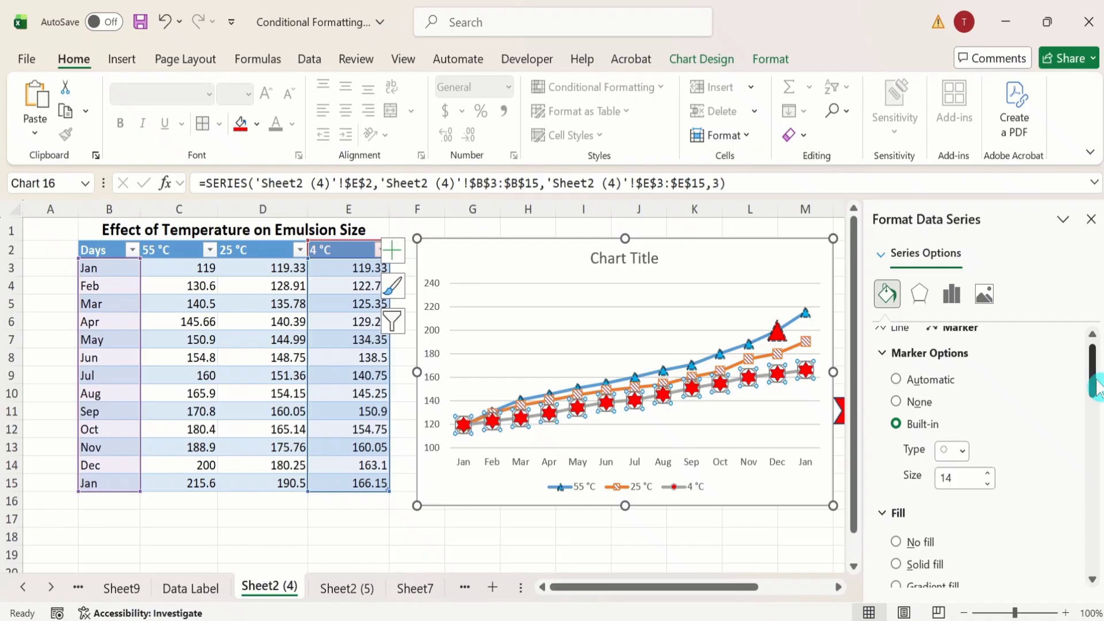
Step: Replace the picture fill of the 4 °C markers with the file icon.png from the Desktop folder
{"action": "left_click_drag", "start_coordinate": [1096, 386], "coordinate": [1096, 425]}
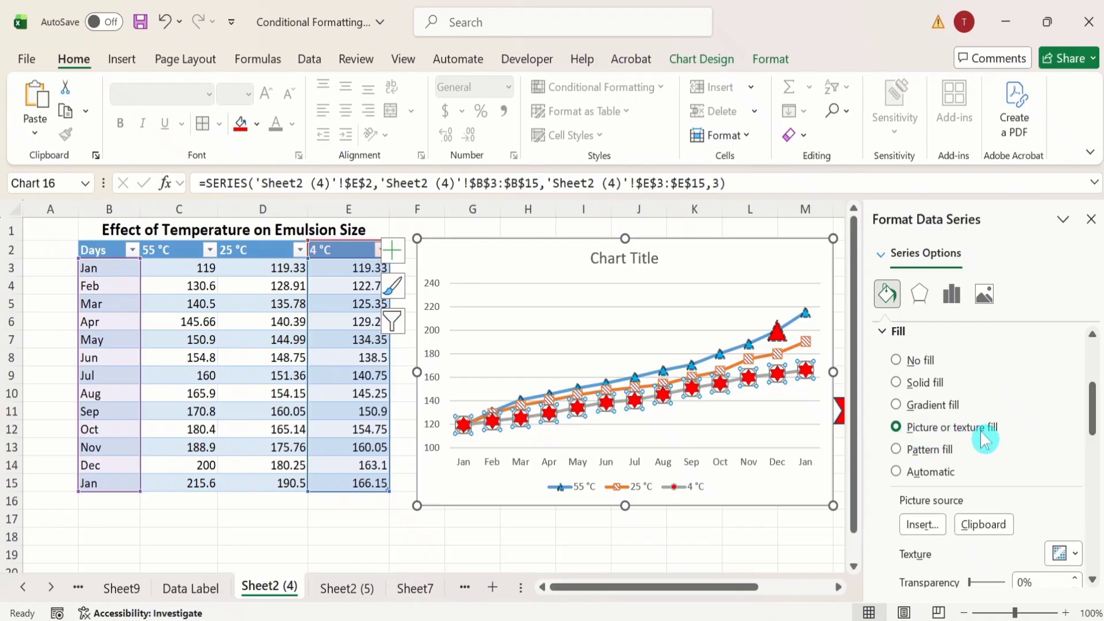
{"action": "left_click", "coordinate": [922, 526]}
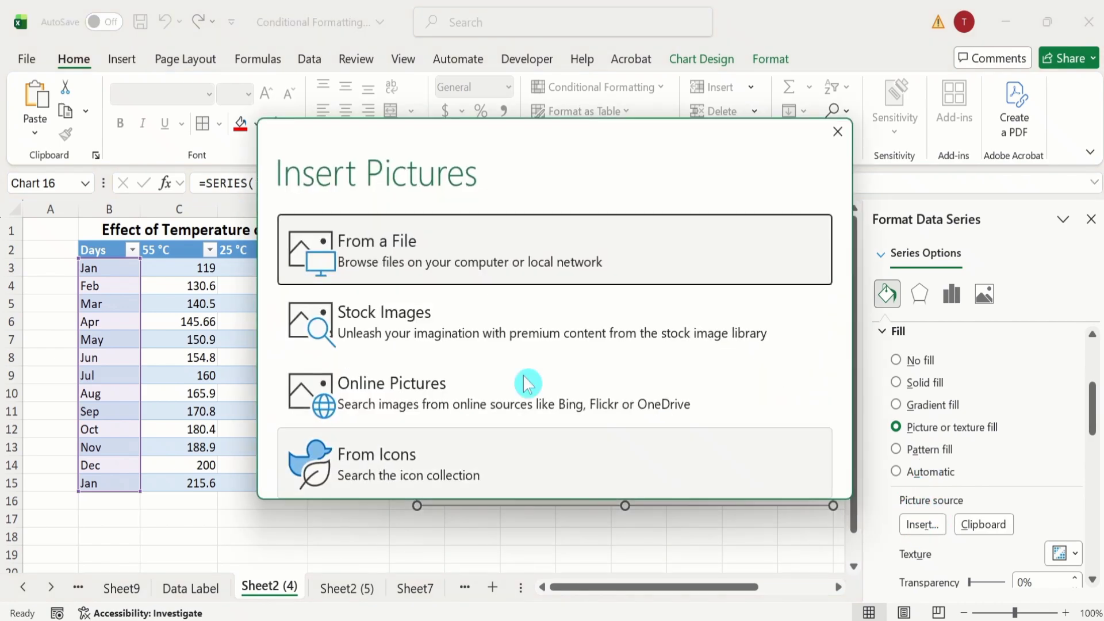
{"action": "left_click", "coordinate": [388, 259]}
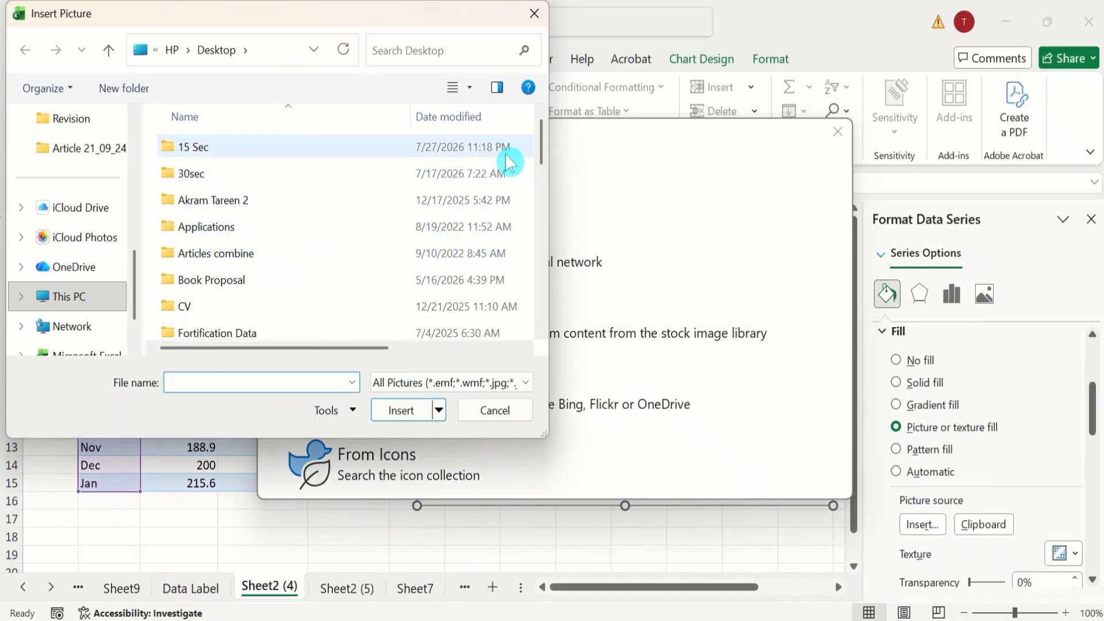
{"action": "left_click_drag", "start_coordinate": [545, 147], "coordinate": [547, 320]}
{"action": "left_click", "coordinate": [204, 303]}
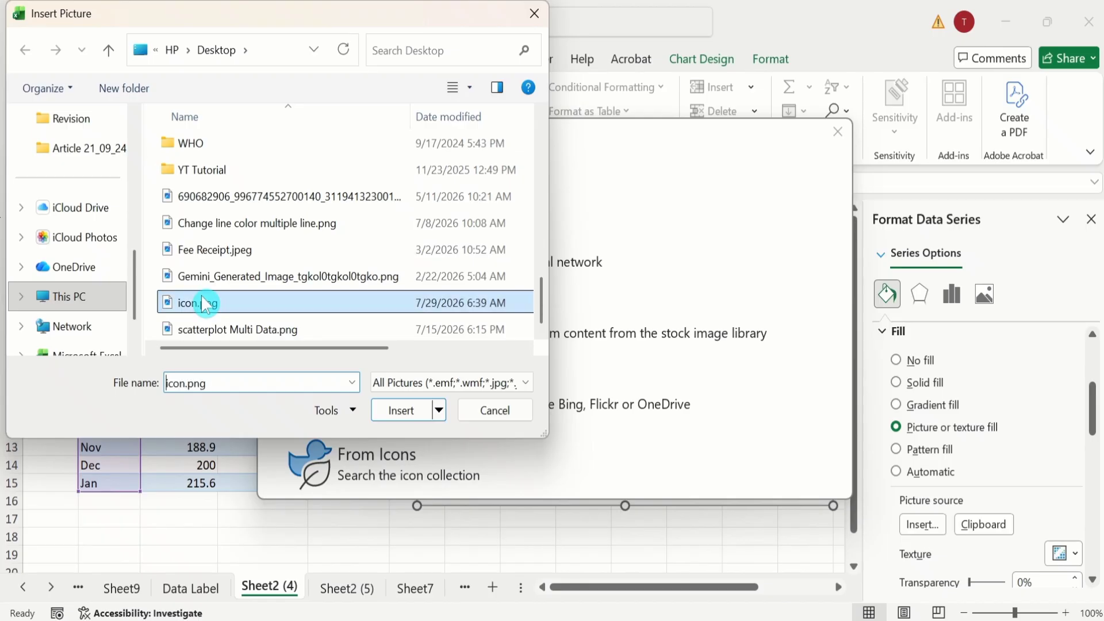
{"action": "left_click", "coordinate": [402, 410]}
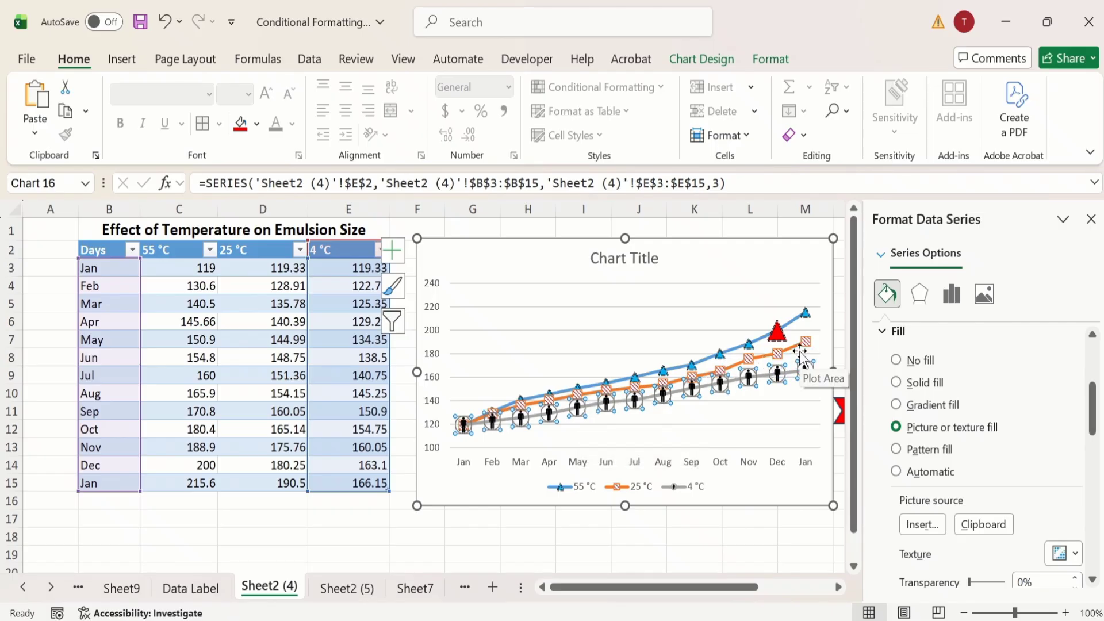
{"action": "left_click", "coordinate": [920, 526]}
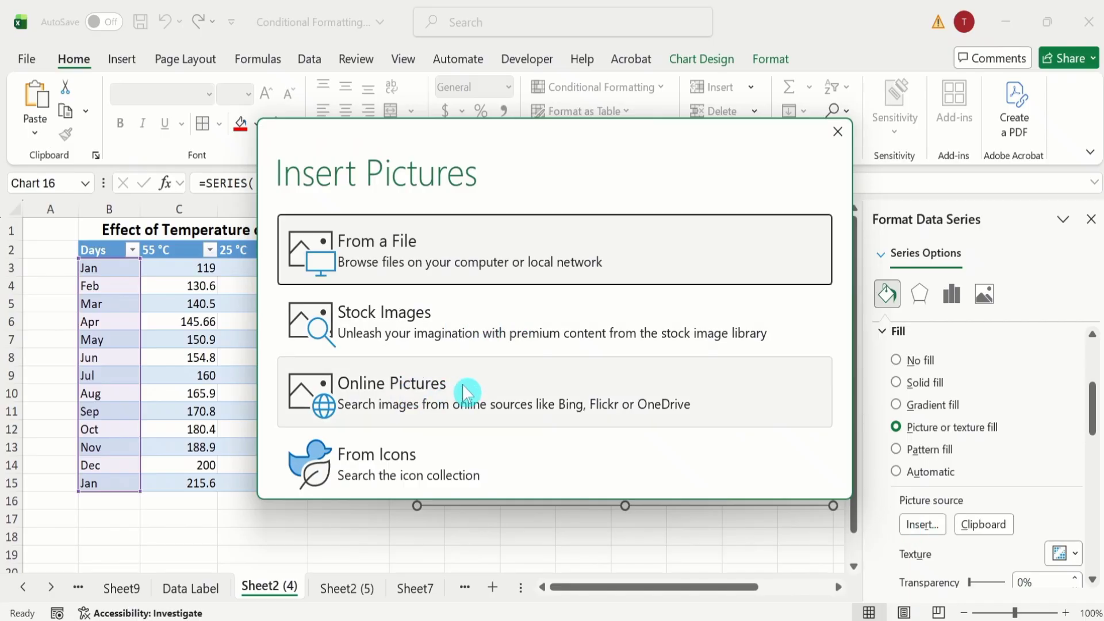
{"action": "left_click", "coordinate": [838, 132]}
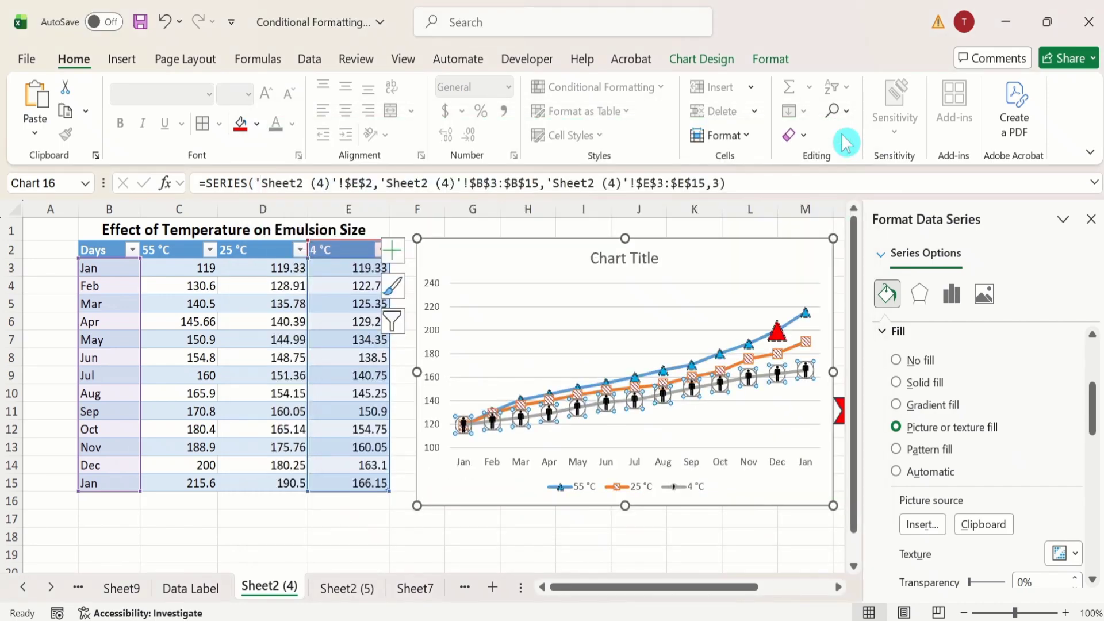